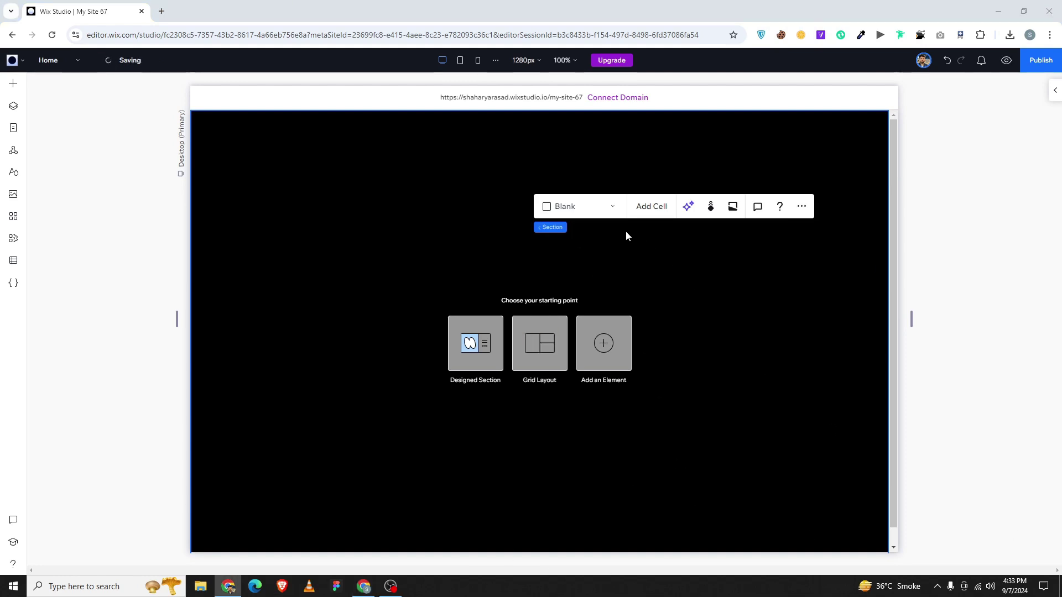
Step: Change the blank section to a Columns layout and give the section grid 5% padding on all sides
left_click(592, 208)
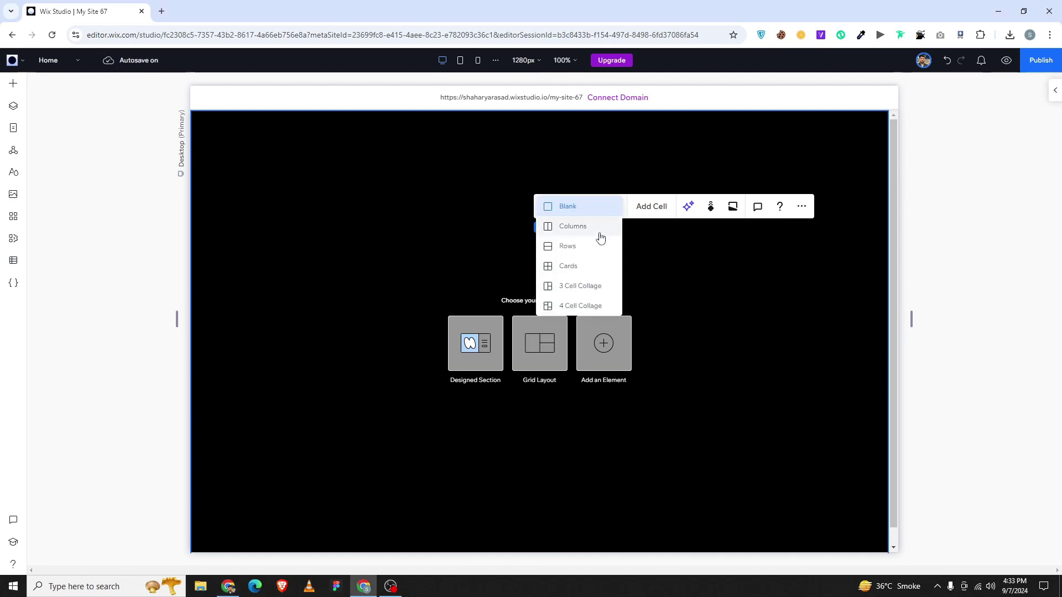
left_click(556, 226)
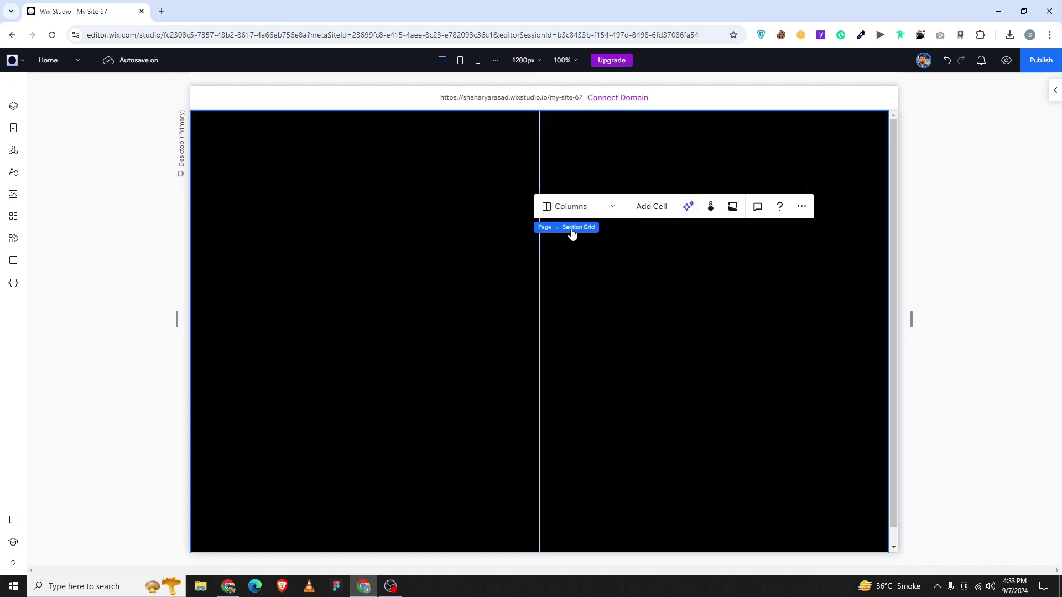
left_click(1053, 91)
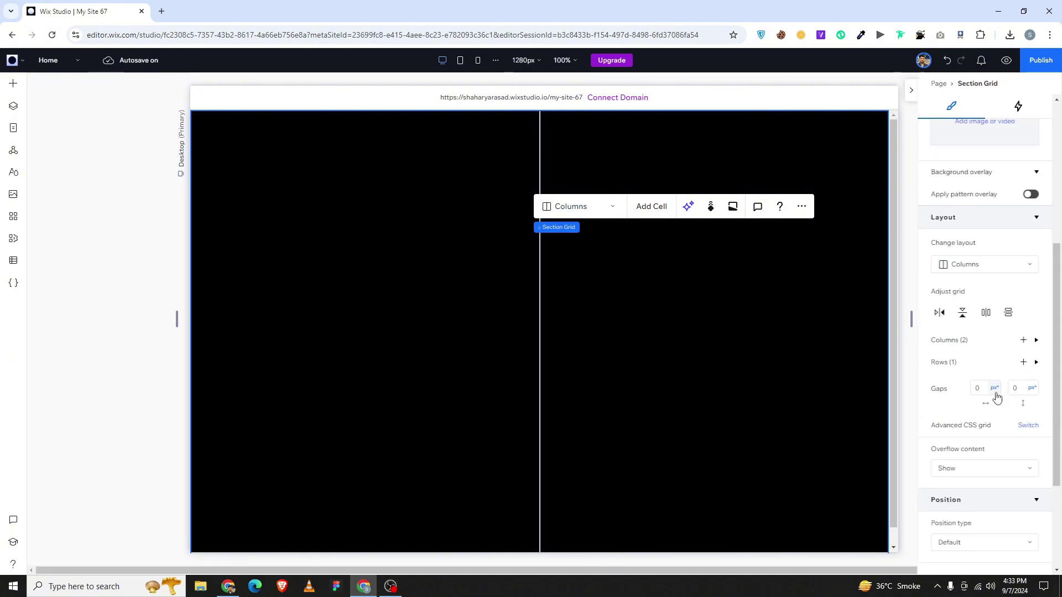
scroll(990, 360, "down", 3)
left_click(1006, 477)
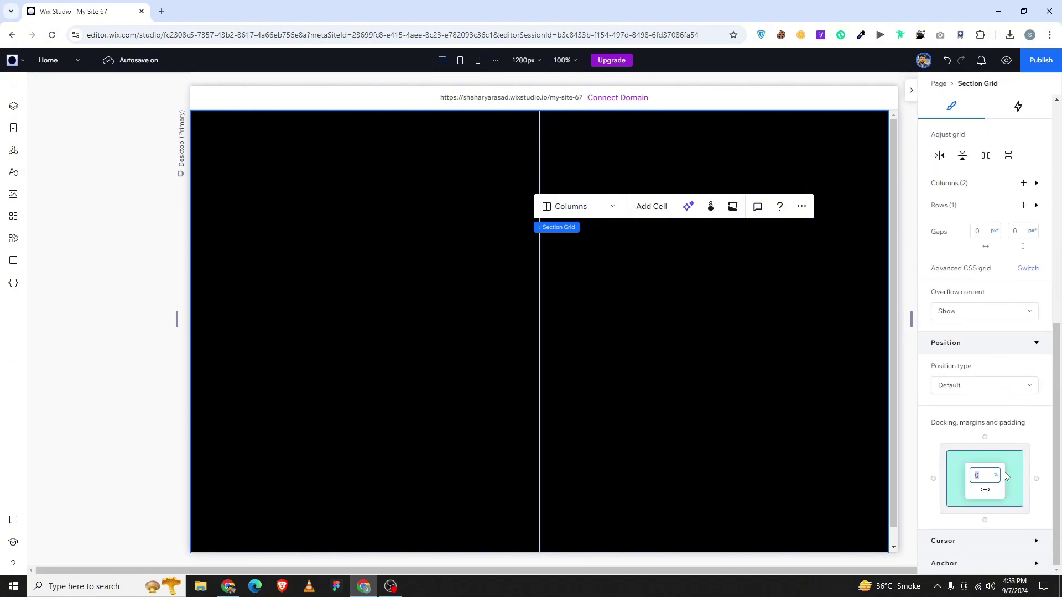
type("5")
key("Return")
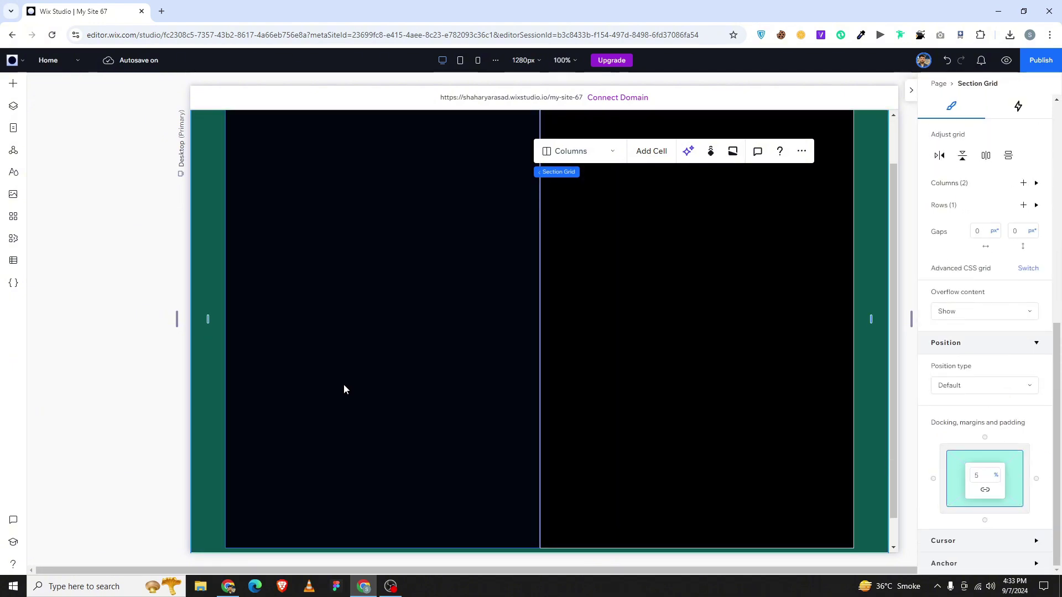
Step: Split the section's right cell into two stacked cells, and divide the lower one into two side-by-side cells
left_click(344, 385)
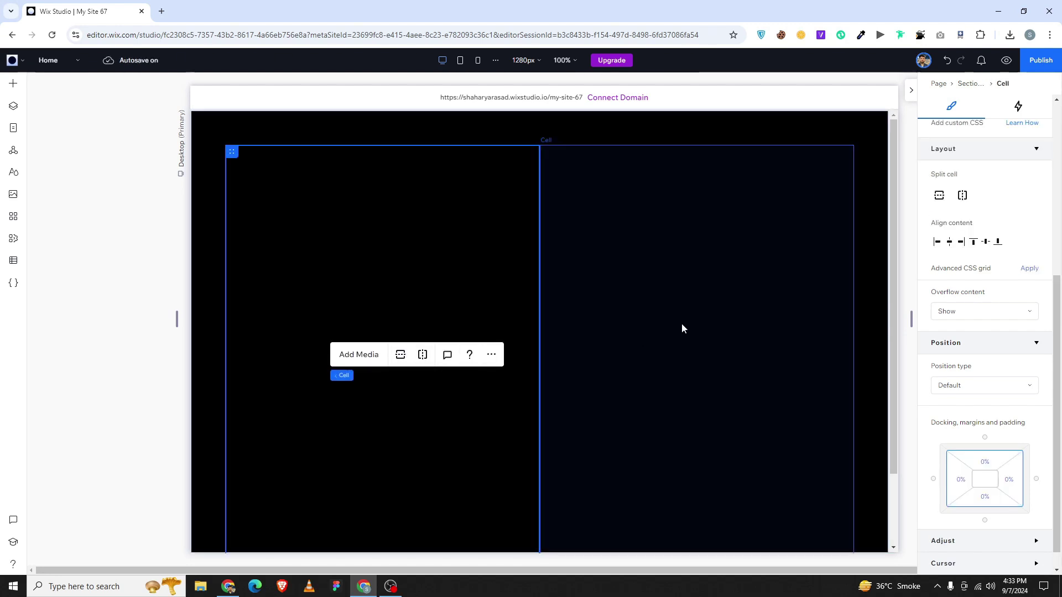
left_click(681, 329)
scroll(592, 339, "down", 2)
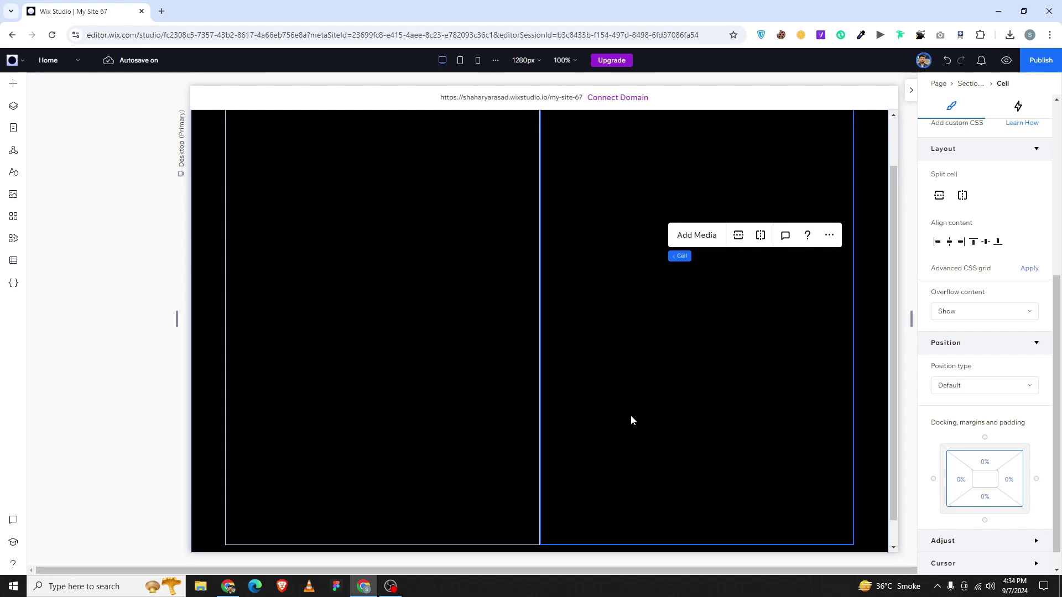
scroll(632, 420, "up", 1)
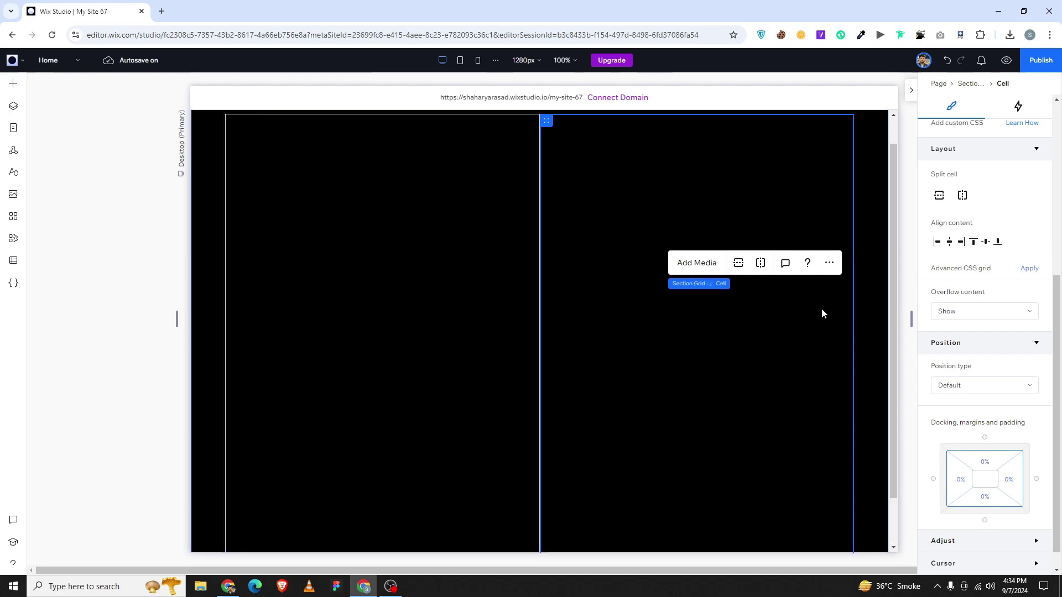
left_click(8, 86)
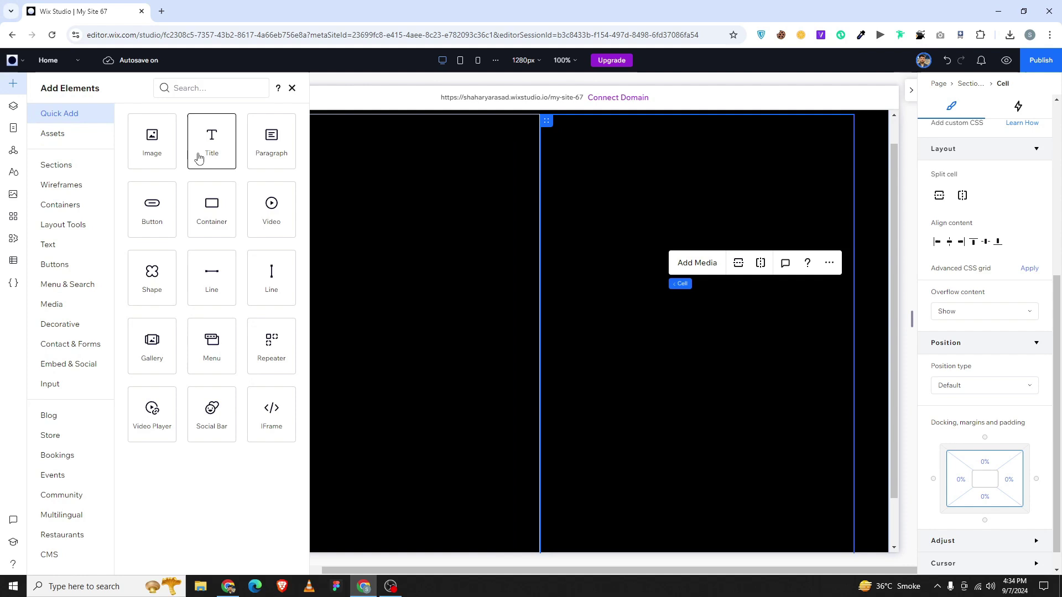
left_click(761, 267)
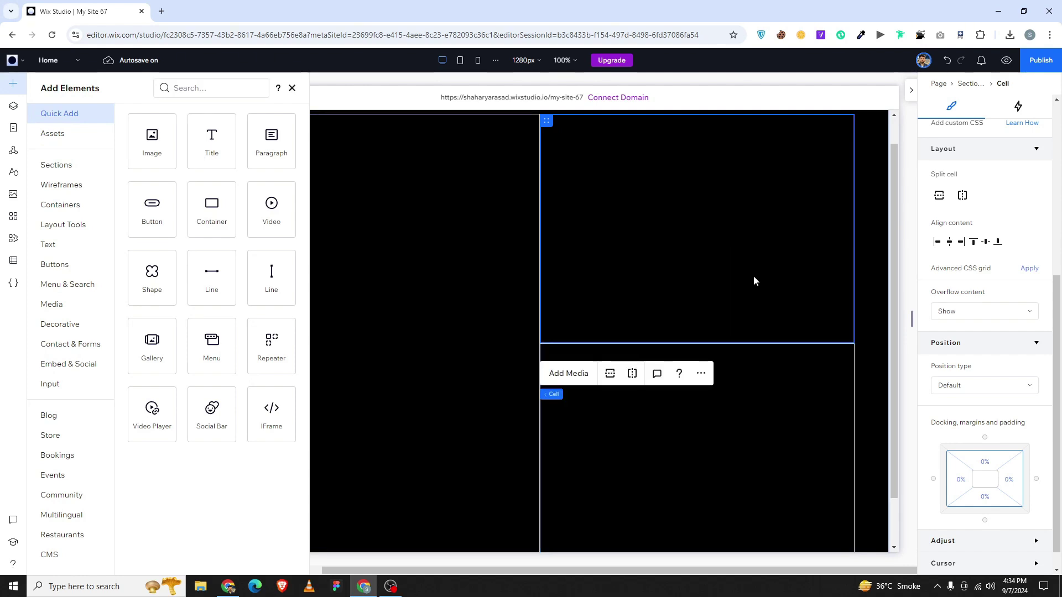
left_click(750, 398)
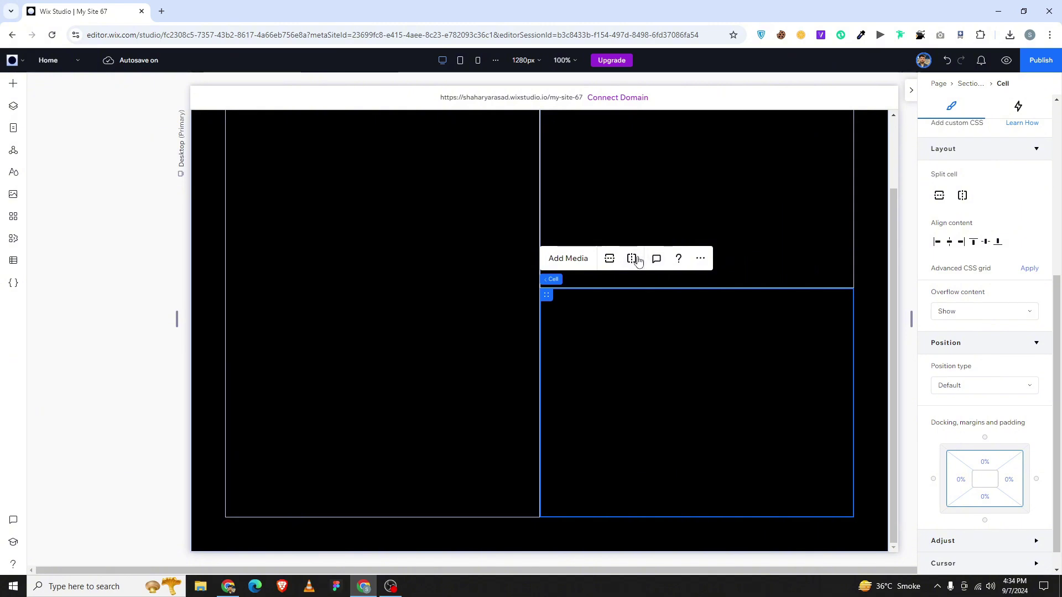
left_click(632, 258)
Step: Add an image to the large left cell and replace its picture with 12-15-800x880.jpg from the site files
left_click(452, 339)
scroll(470, 340, "up", 3)
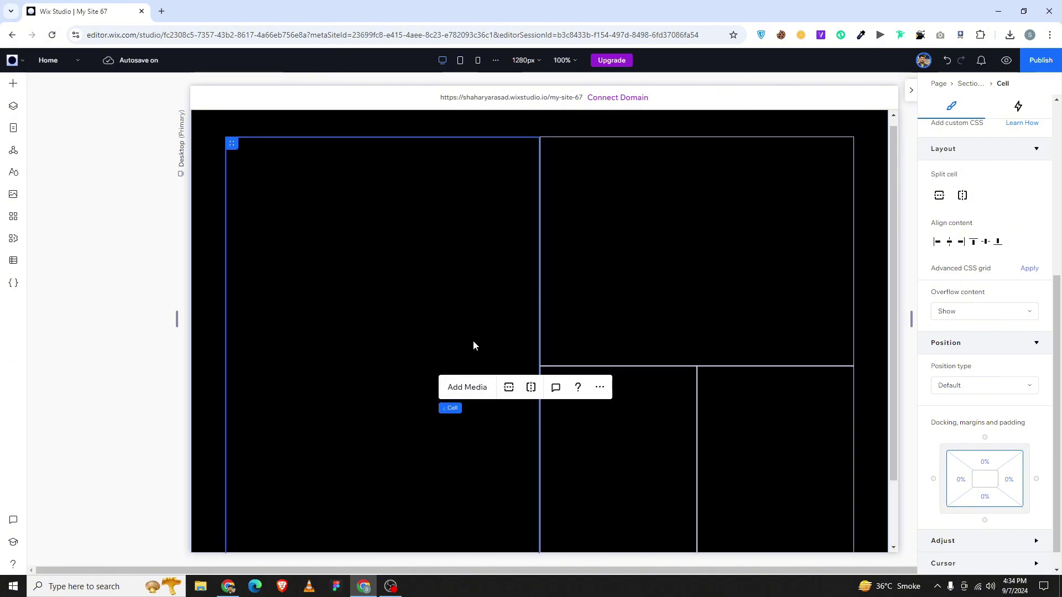
left_click(14, 83)
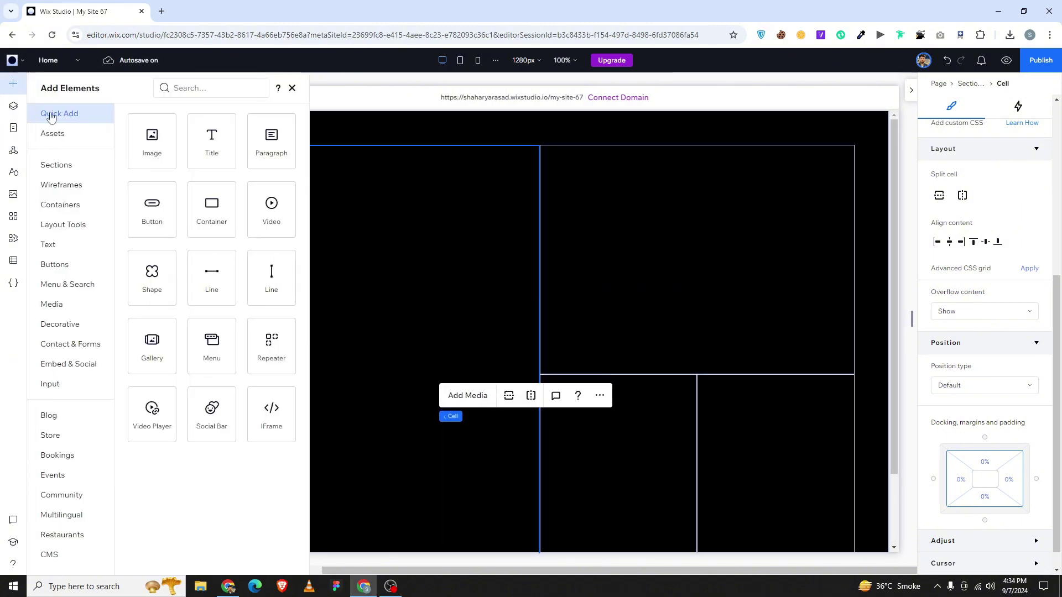
left_click_drag(161, 161, 316, 252)
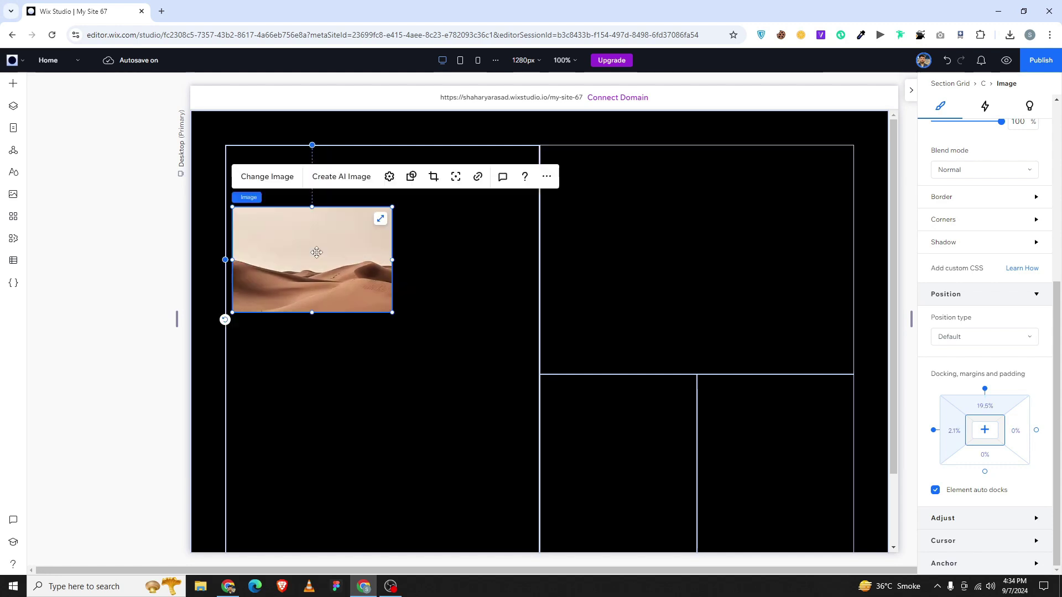
left_click(260, 178)
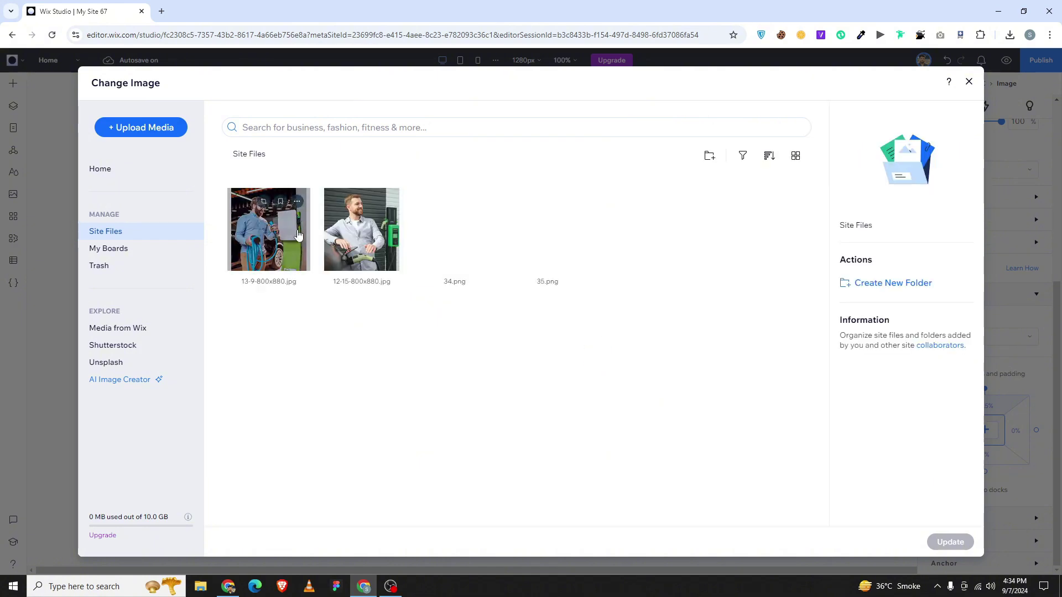
double_click(377, 249)
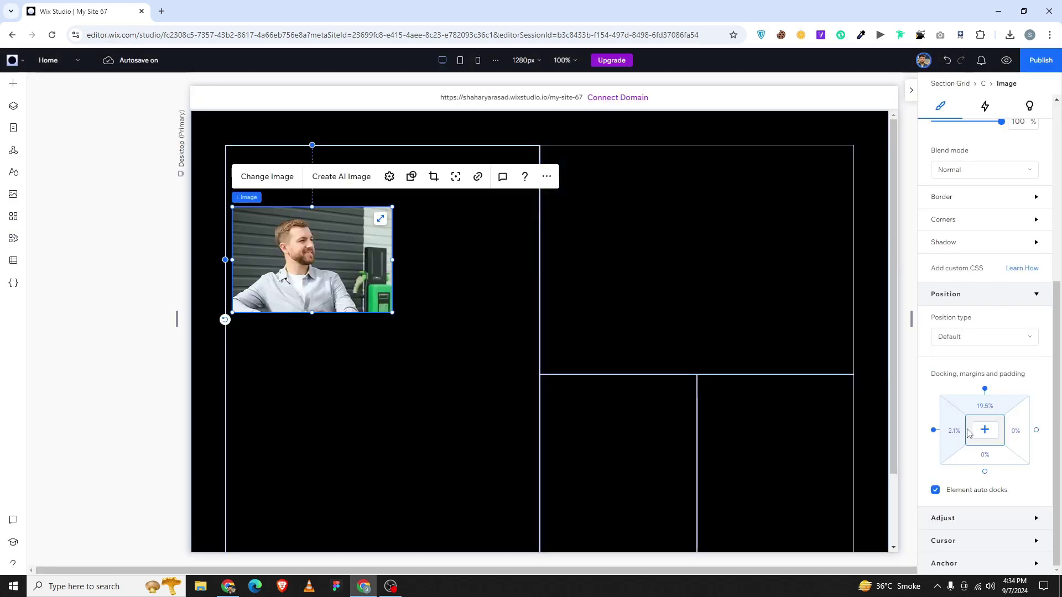
Step: Set the corner radius of the image to 20 px on all corners
left_click(399, 589)
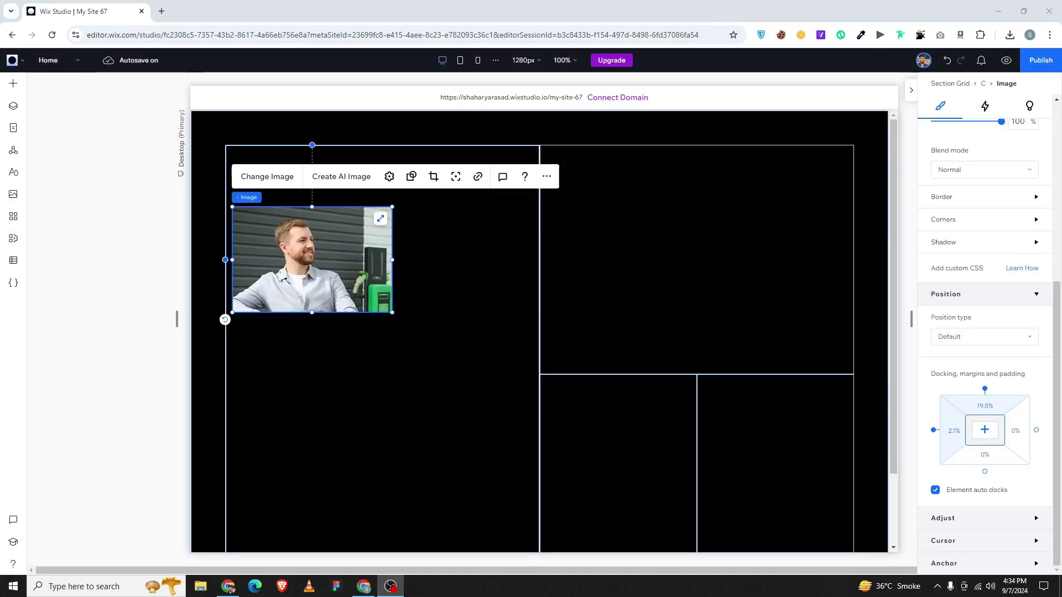
left_click(943, 220)
left_click(947, 211)
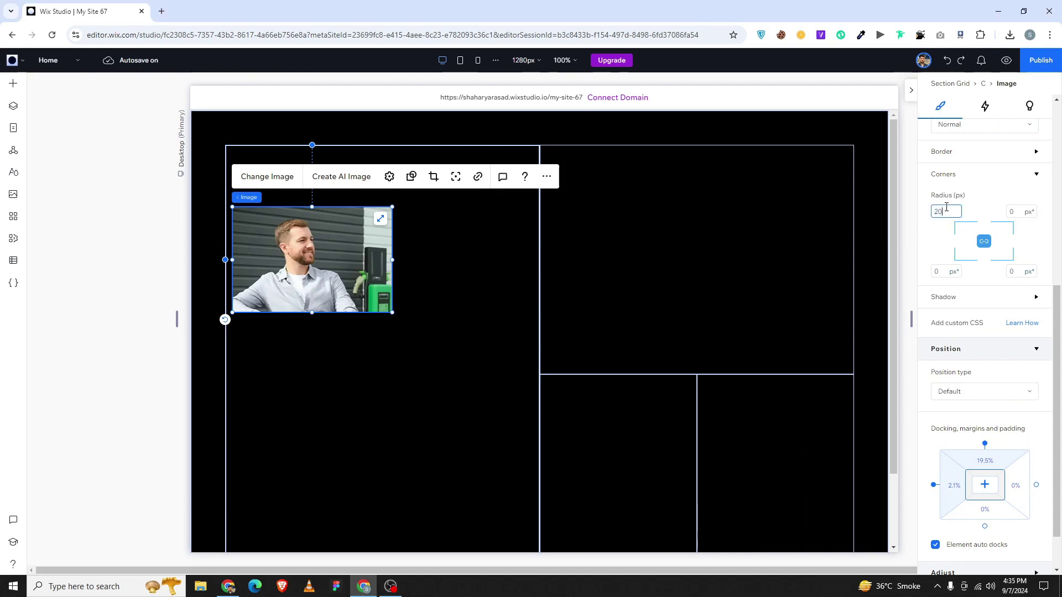
type("20")
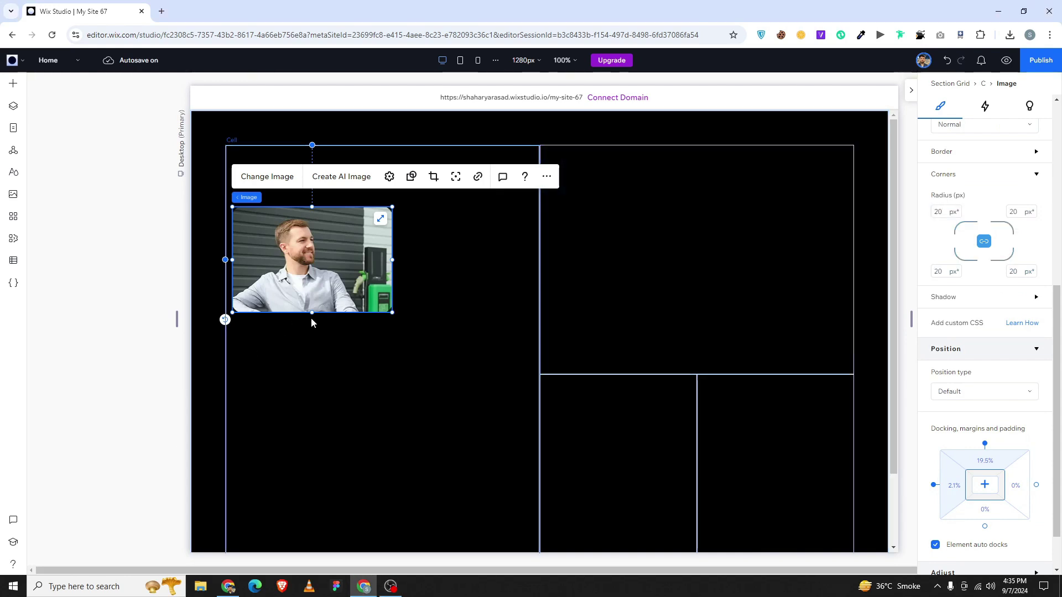
Step: Stretch the image's height downward and reset the image to its original proportions
left_click_drag(312, 313, 311, 396)
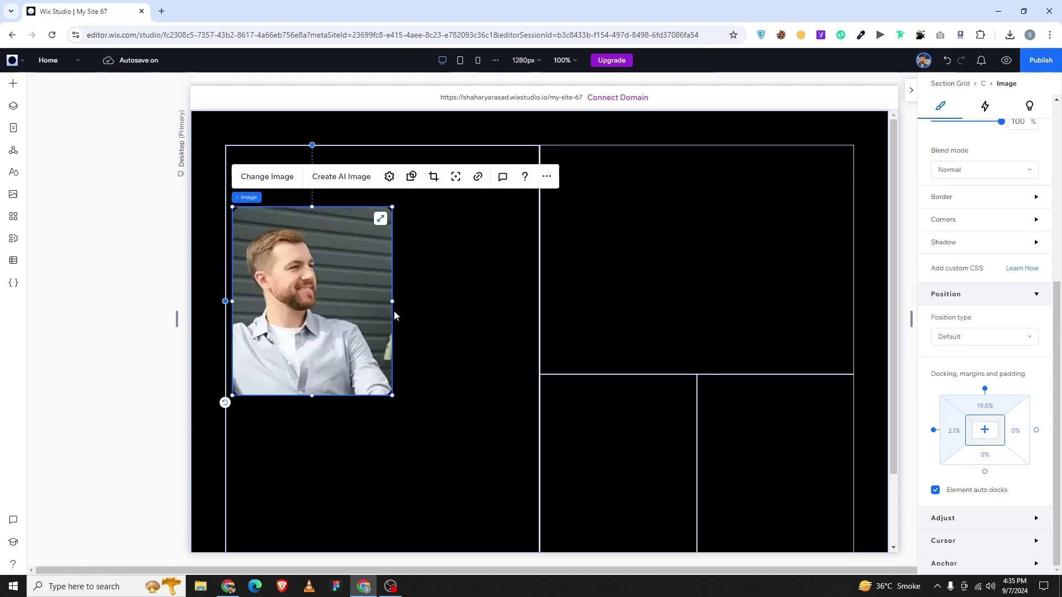
left_click(387, 183)
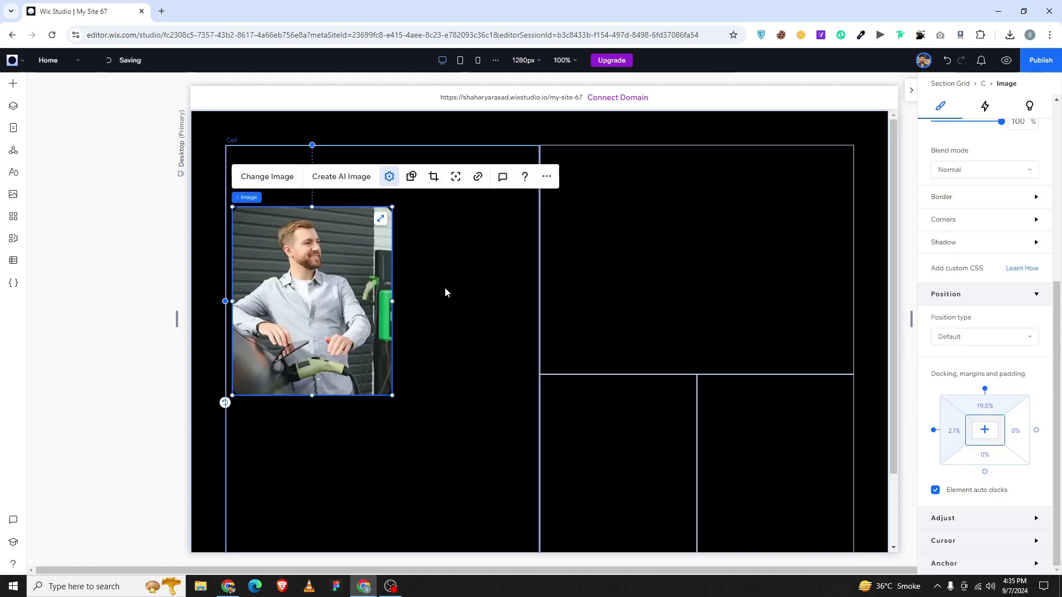
left_click(550, 334)
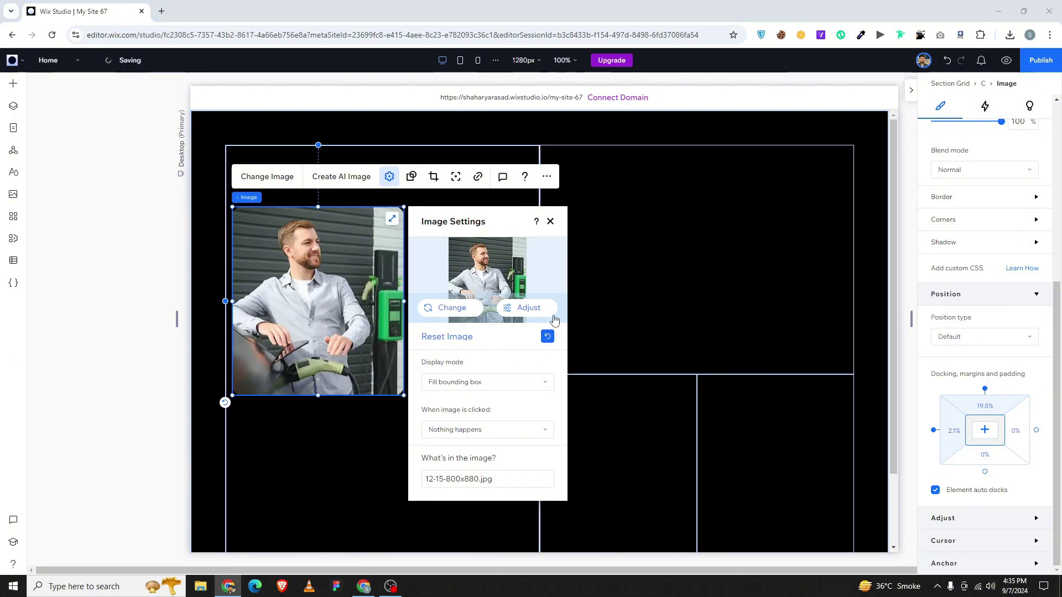
left_click(551, 221)
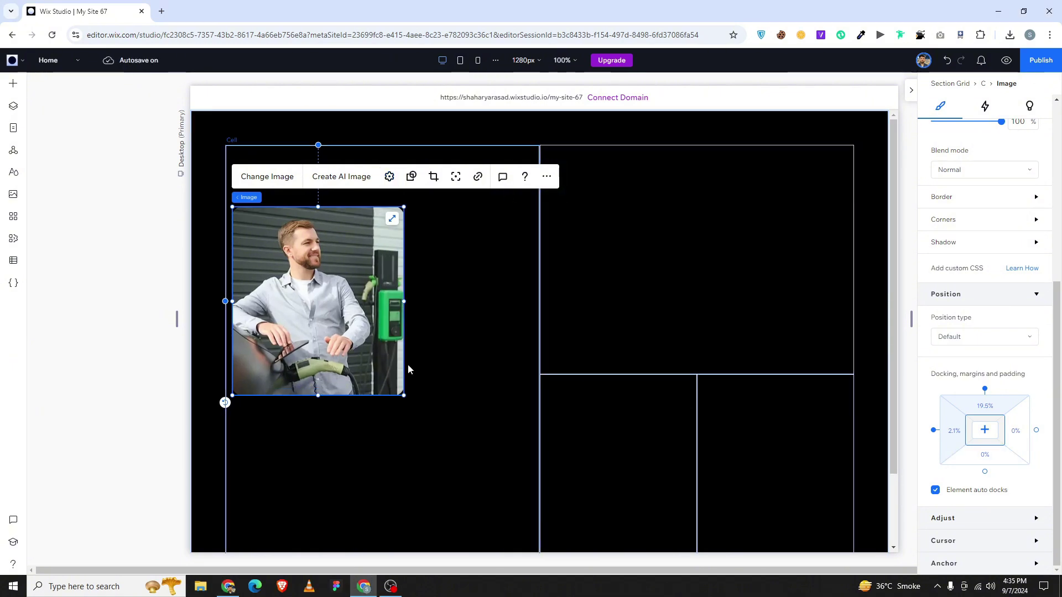
Step: Resize the image to about 422 × 464 px, aligned to the cell's left edge about 77 px below its top
left_click_drag(406, 396, 503, 475)
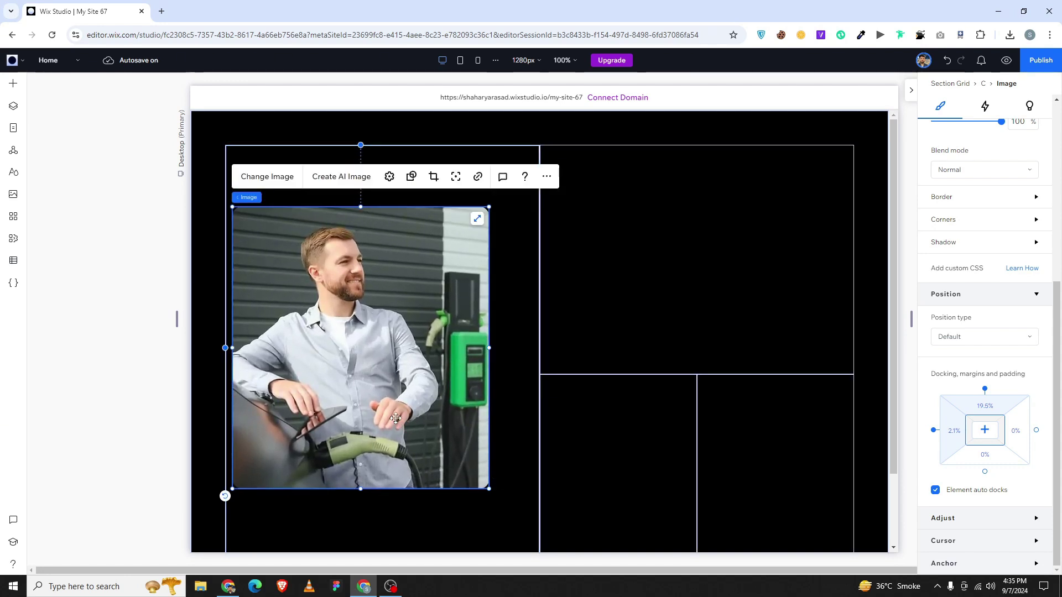
left_click_drag(396, 419, 395, 400)
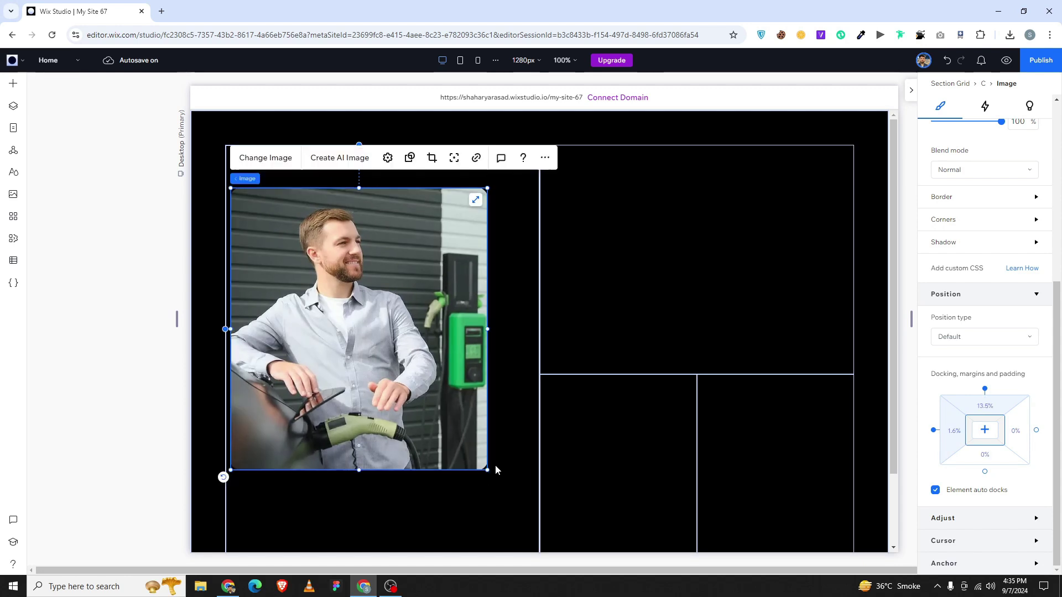
scroll(927, 177, "up", 5)
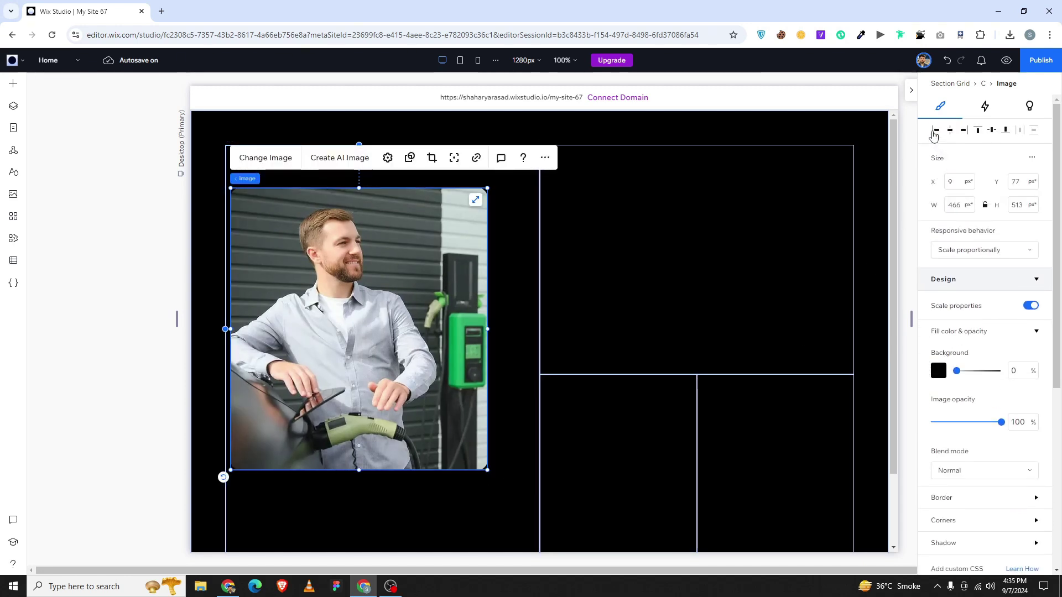
left_click(935, 131)
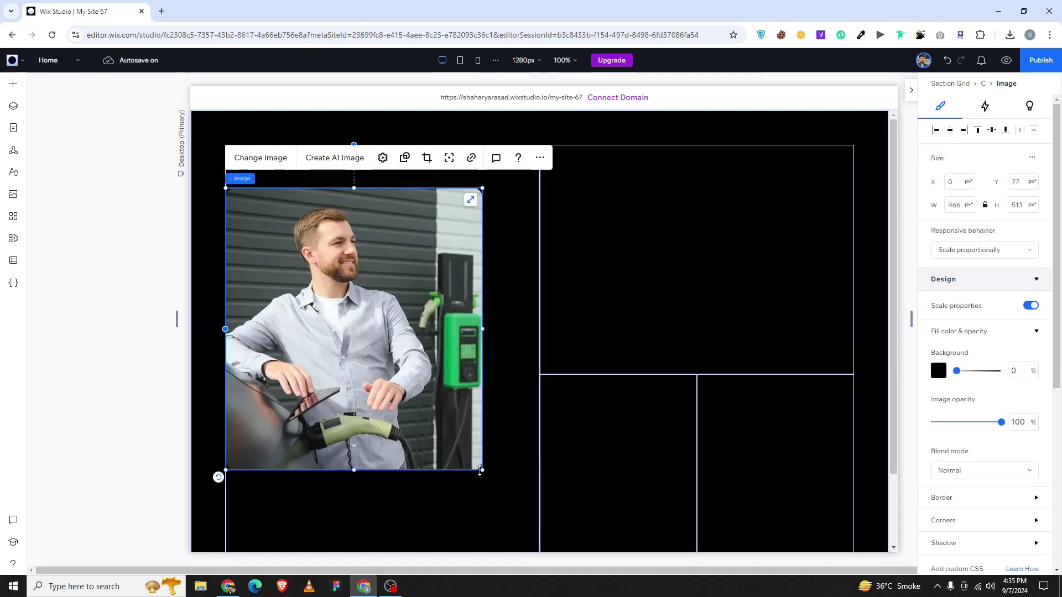
left_click_drag(480, 469, 440, 464)
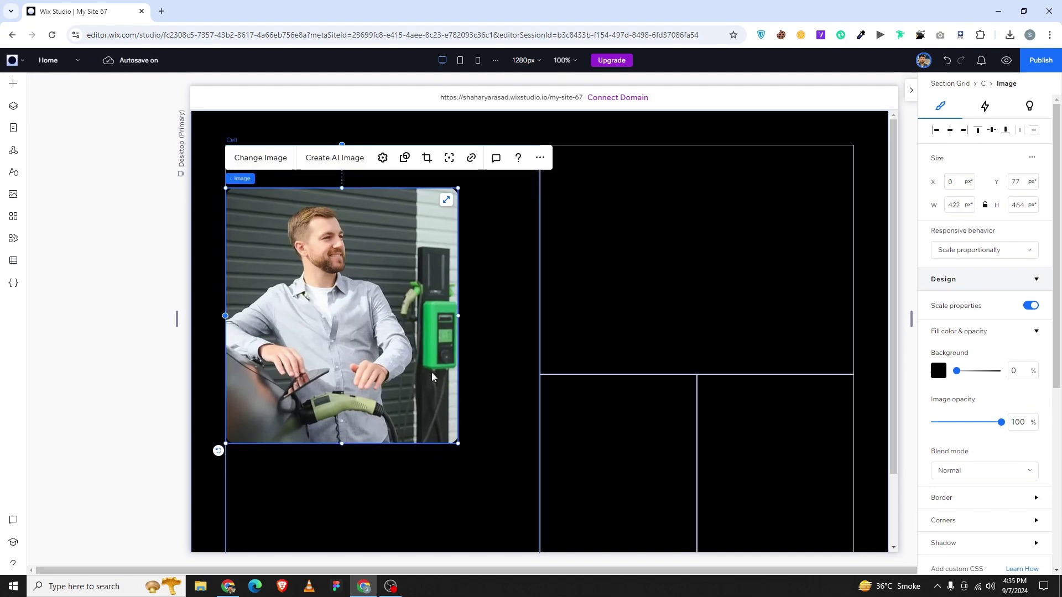
Step: Duplicate the image, scale the copy to about 350 × 385 px, and place it overlapping the original's lower right at about X 218, Y 275 px
key("ctrl+d")
left_click_drag(373, 295, 443, 374)
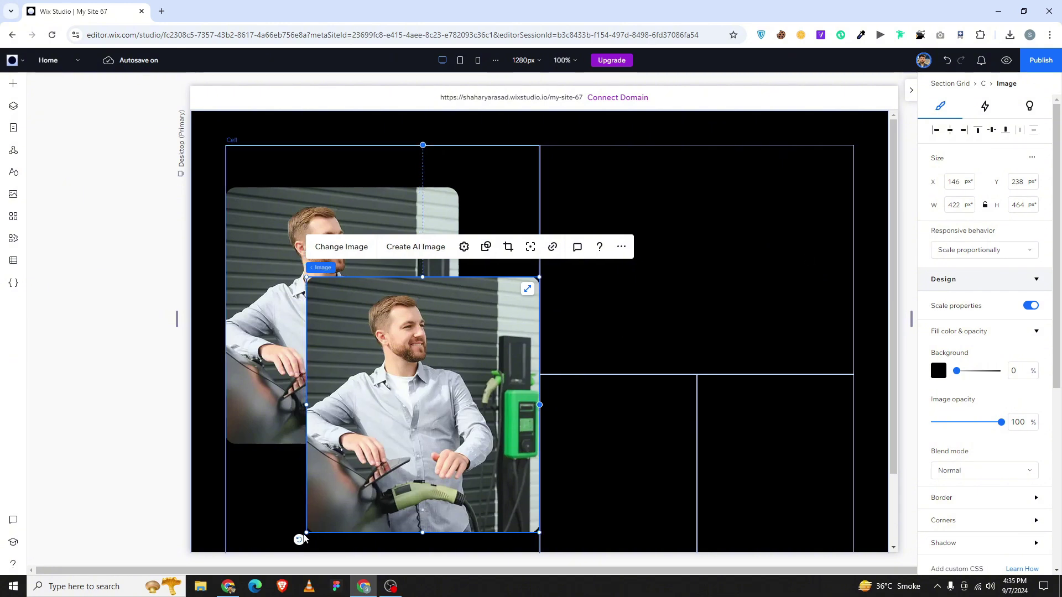
left_click_drag(306, 534, 401, 448)
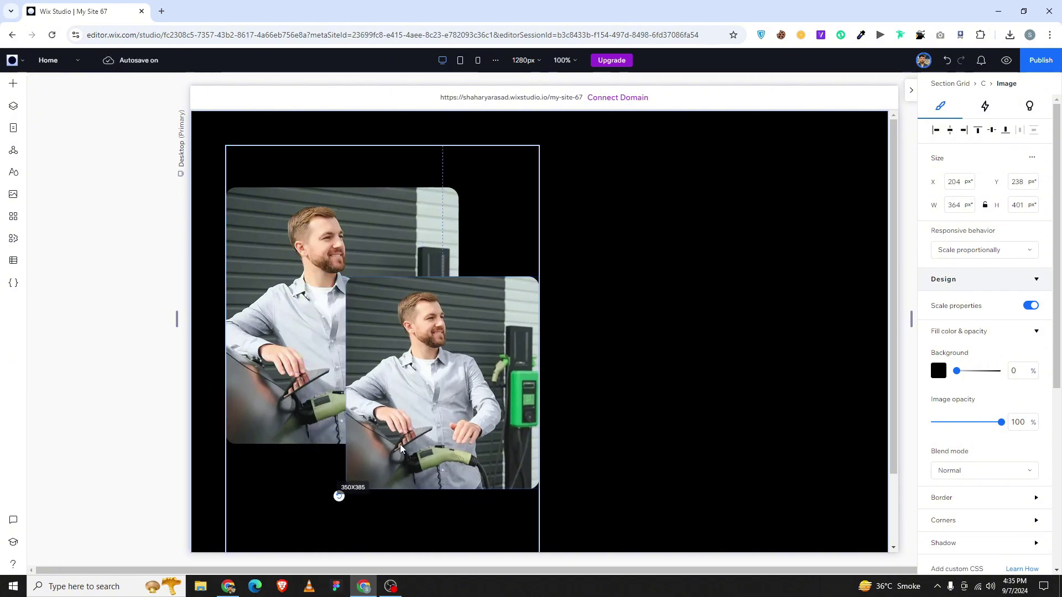
left_click_drag(438, 396, 438, 417)
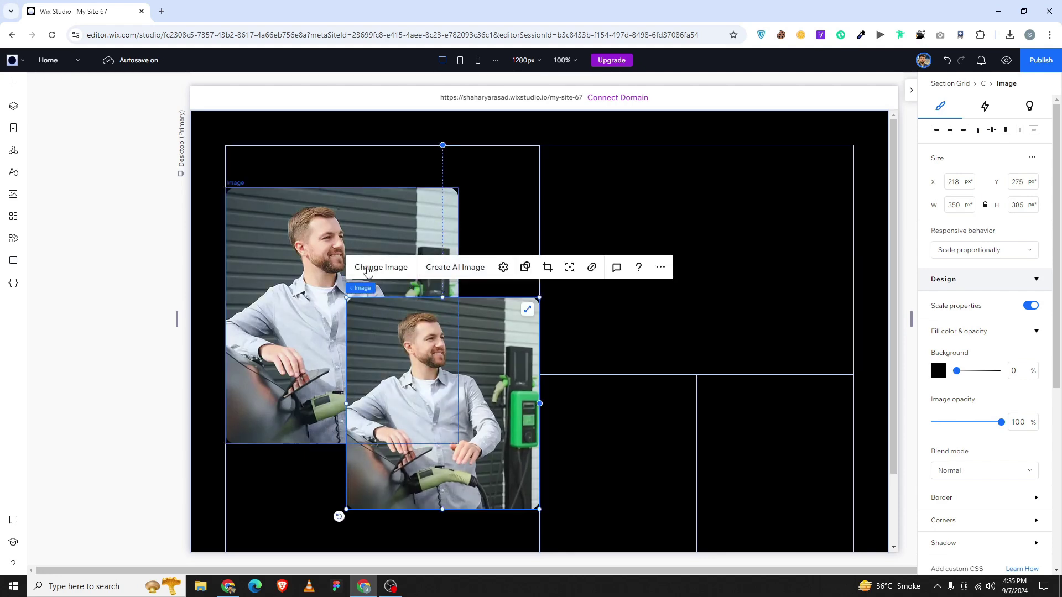
Step: Replace the front duplicate image with 13-9-800x880.jpg from the site files
left_click(368, 270)
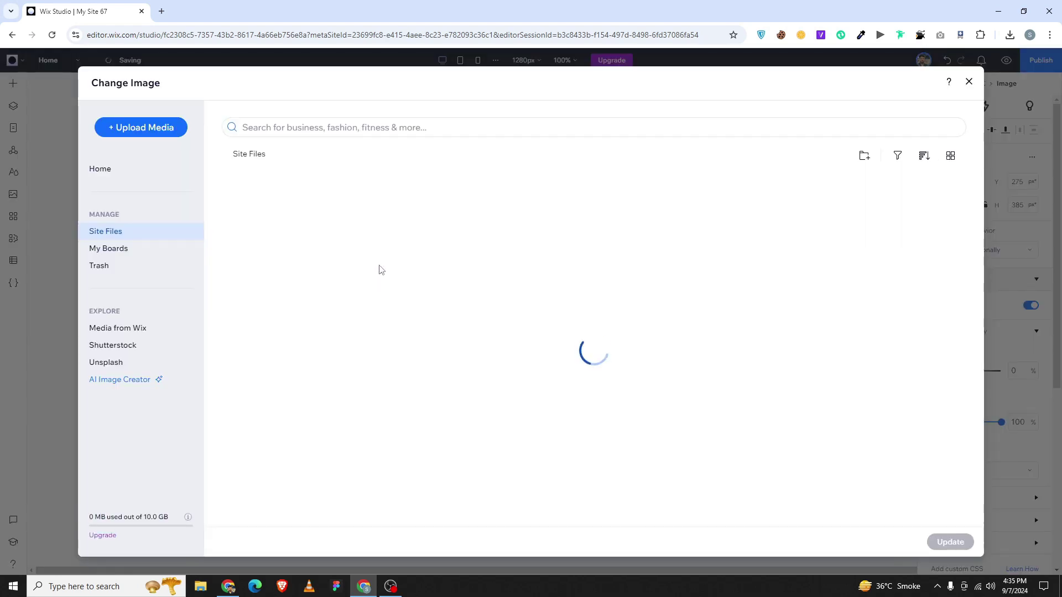
left_click(292, 228)
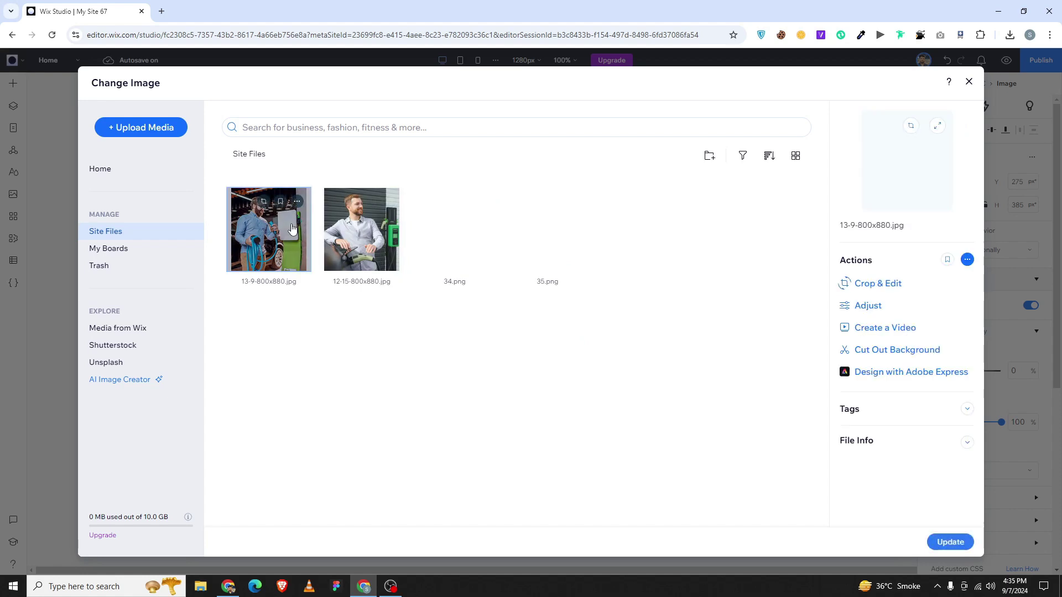
double_click(292, 229)
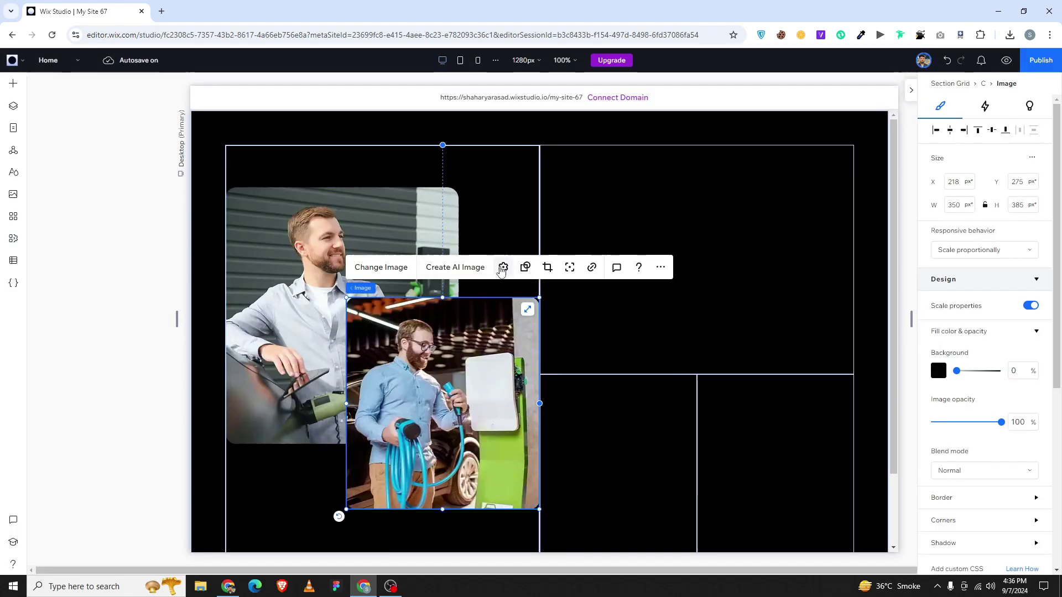
left_click(503, 268)
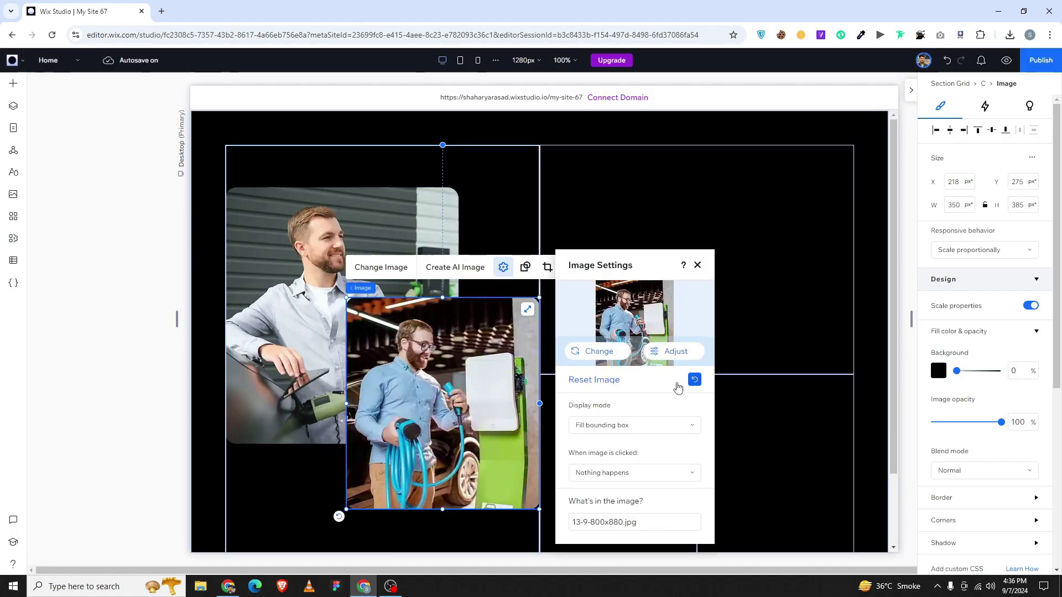
left_click(698, 266)
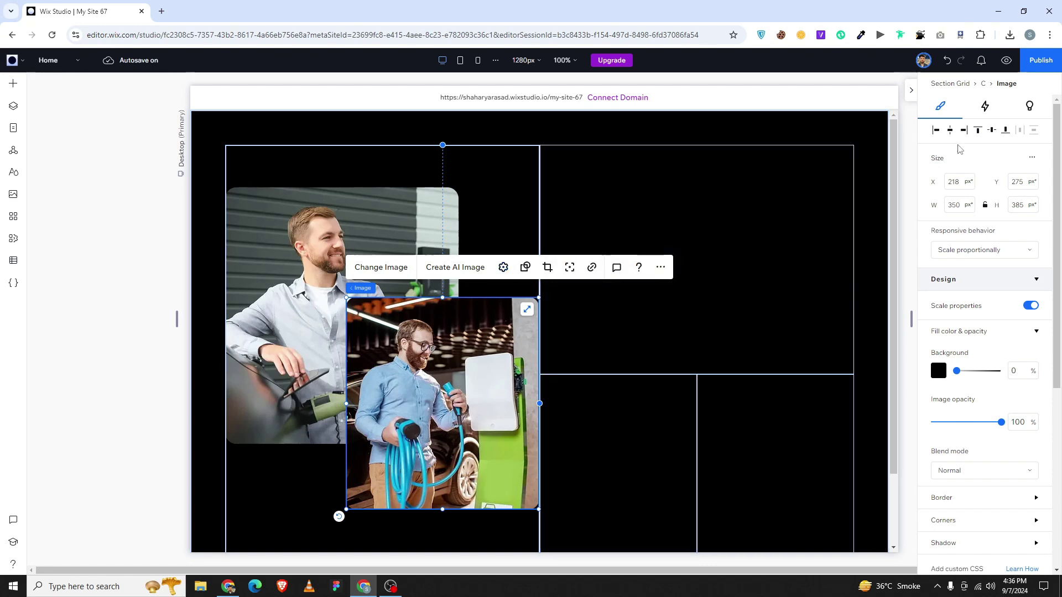
Step: Lower the front image to about Y 342 px and scale it down to about 336 × 369 px at X 233 px
left_click_drag(444, 333, 443, 370)
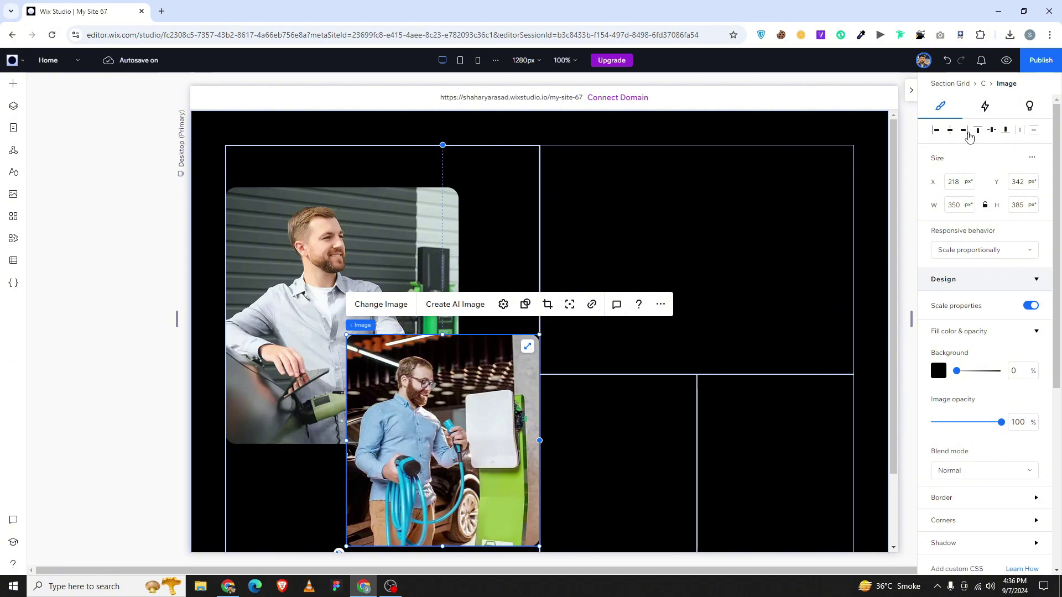
left_click_drag(346, 547, 354, 538)
Step: Shorten the section grid to about 878 px high by raising its lower edge
scroll(443, 402, "down", 3)
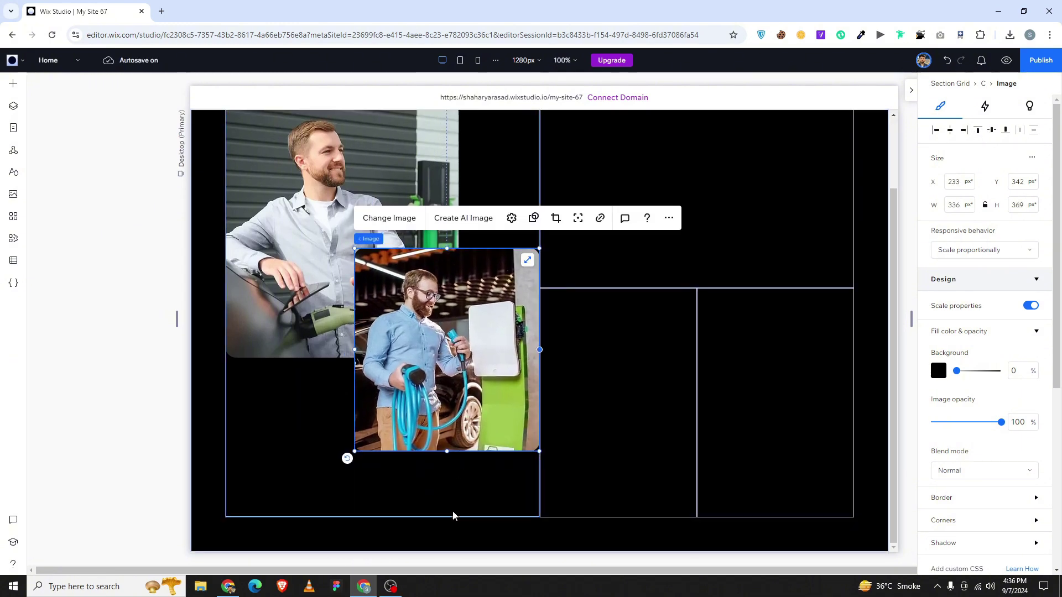
left_click_drag(473, 554, 467, 510)
scroll(426, 375, "up", 1)
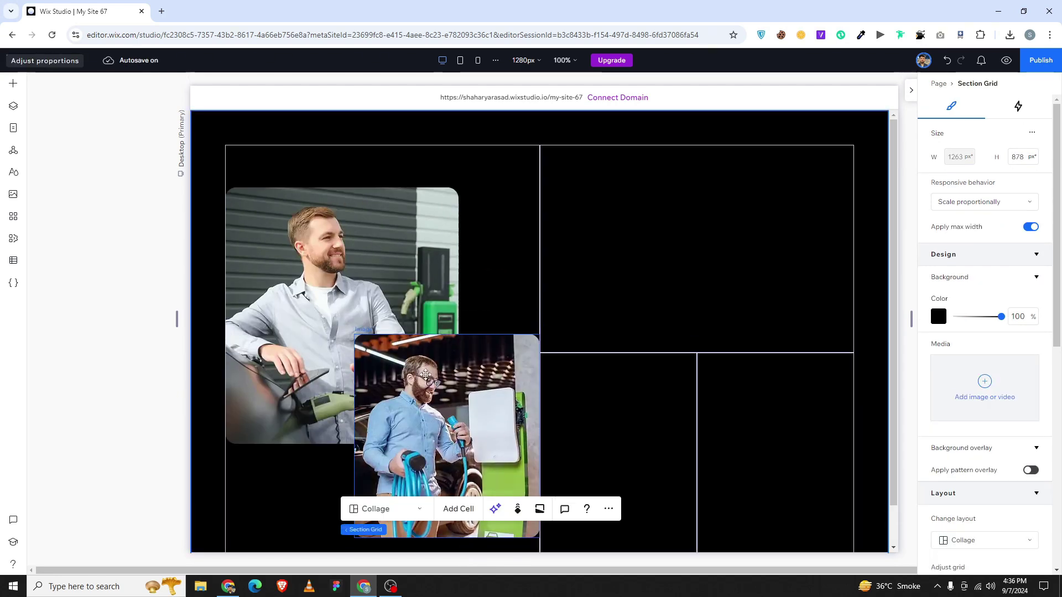
Step: Shift the two overlapping images vertically so the back one sits at about Y 72 px and the front one at about Y 345 px
left_click(381, 318)
left_click(489, 365, "shift")
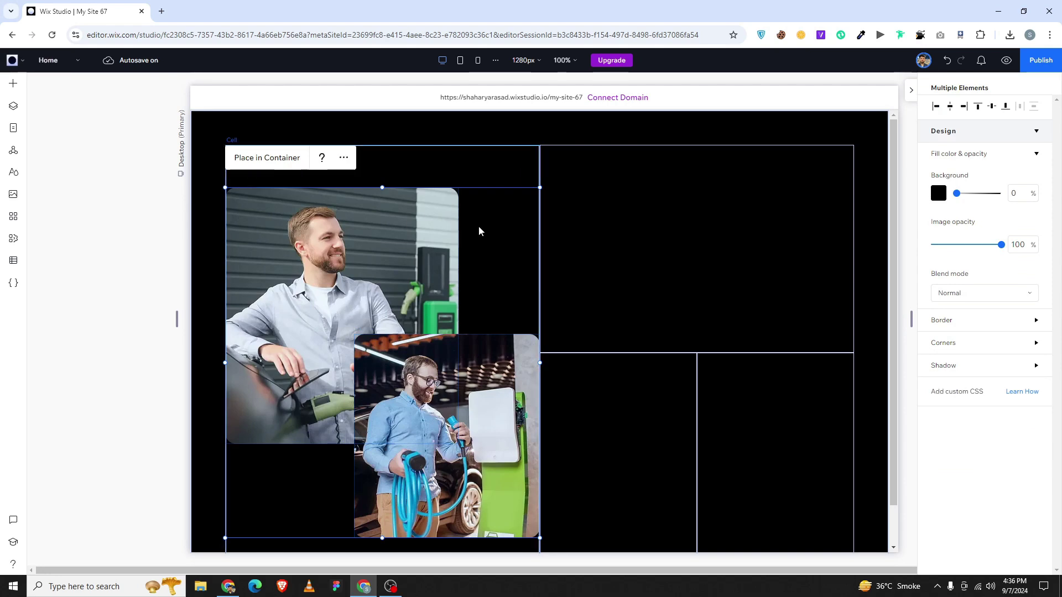
left_click(493, 244)
left_click_drag(481, 394, 482, 397)
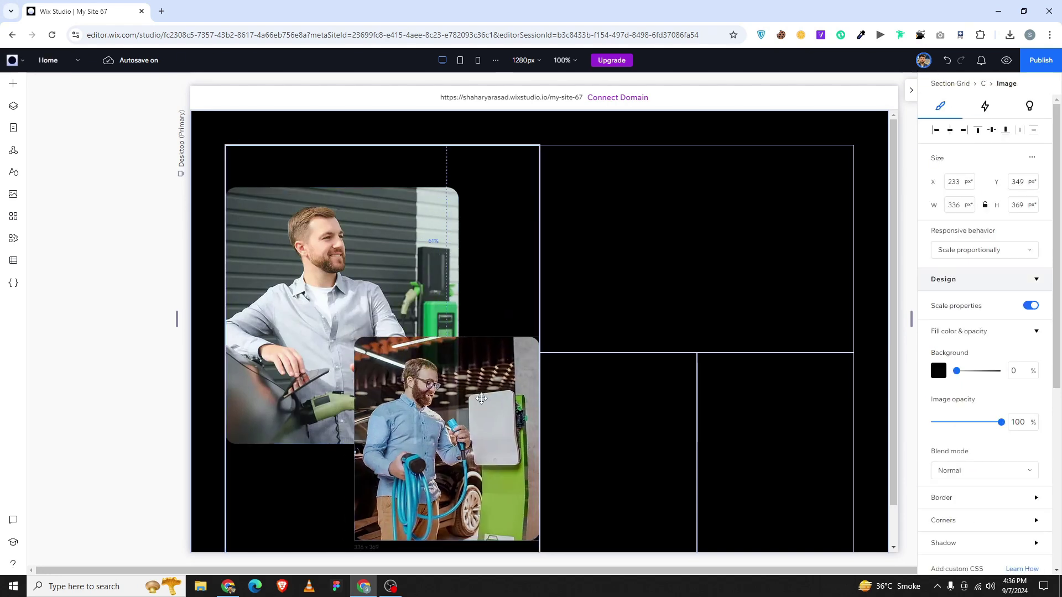
mouse_move(313, 315)
left_mouse_down()
mouse_move(295, 308)
mouse_move(318, 315)
left_mouse_up()
left_click(480, 388, "shift")
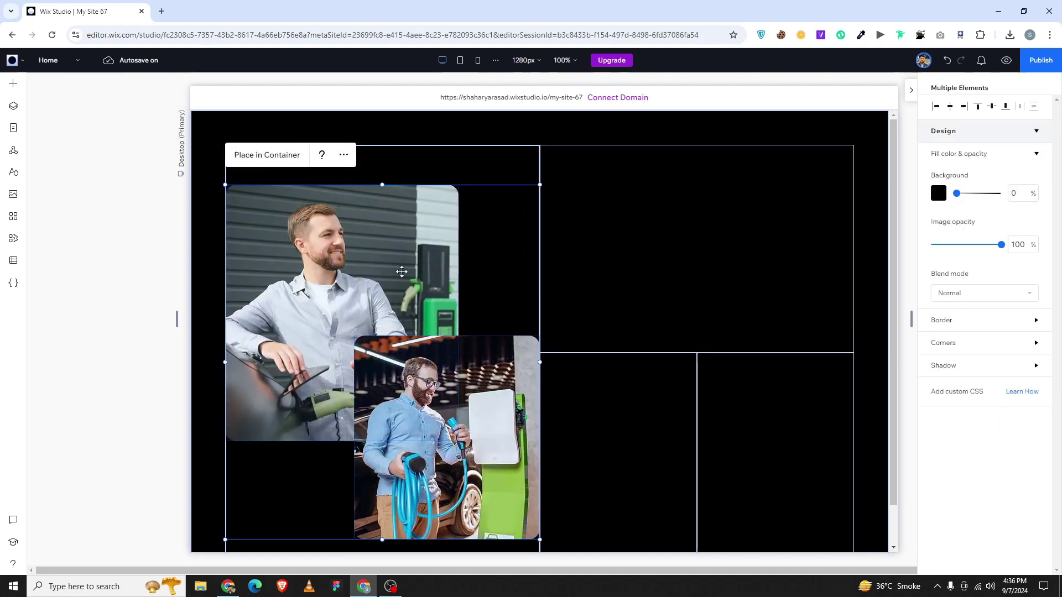
left_click(505, 287)
Step: Nudge the front image up to Y 325 px
left_click(474, 370)
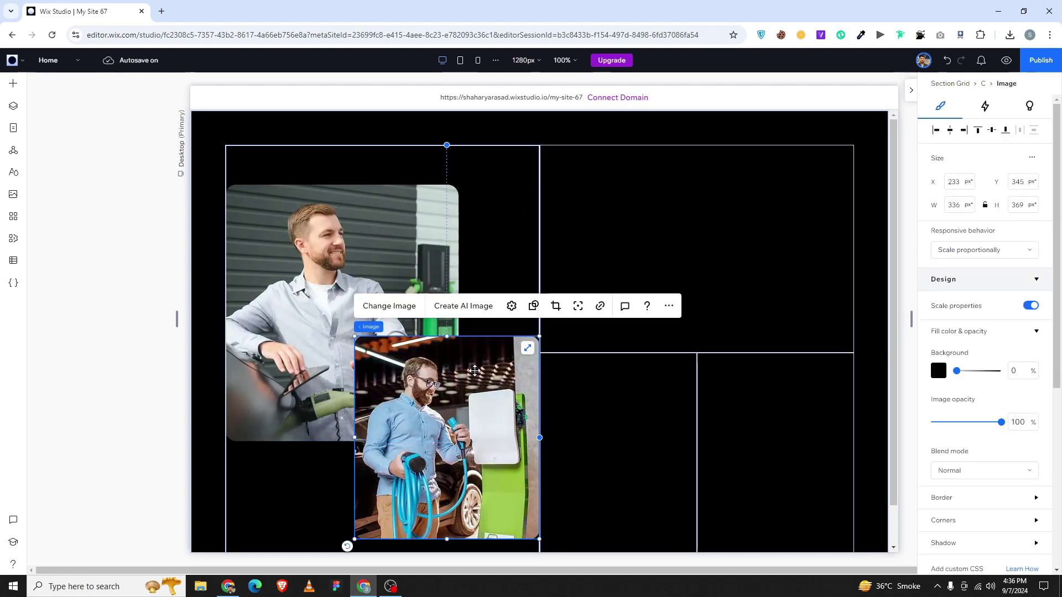
key("shift+Up")
key("shift+Up")
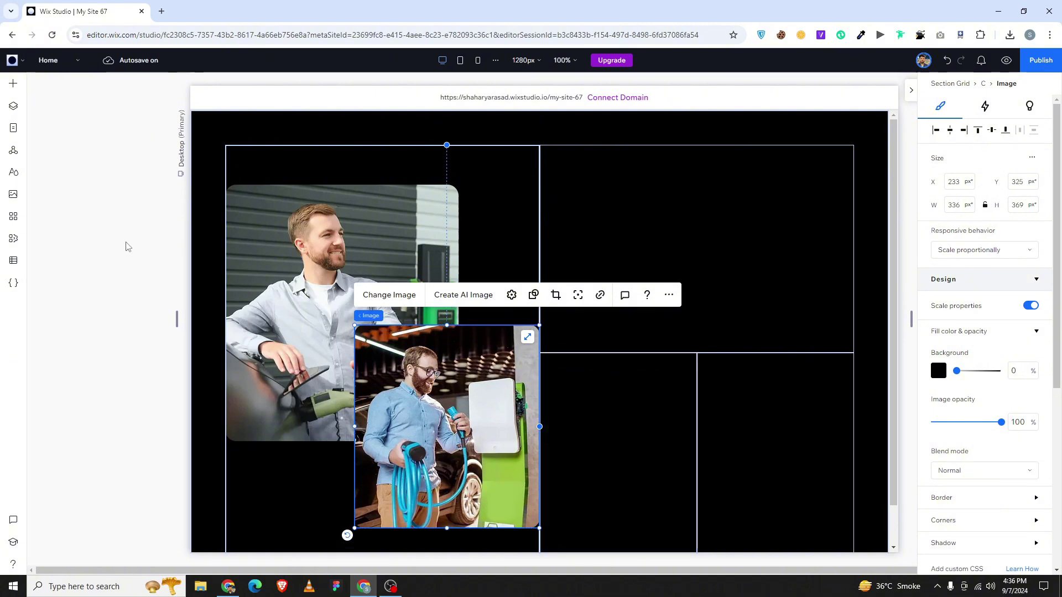
Step: Add a container over the upper part of the image cell, at about X 226, Y 36 px
left_click(93, 170)
left_click(13, 83)
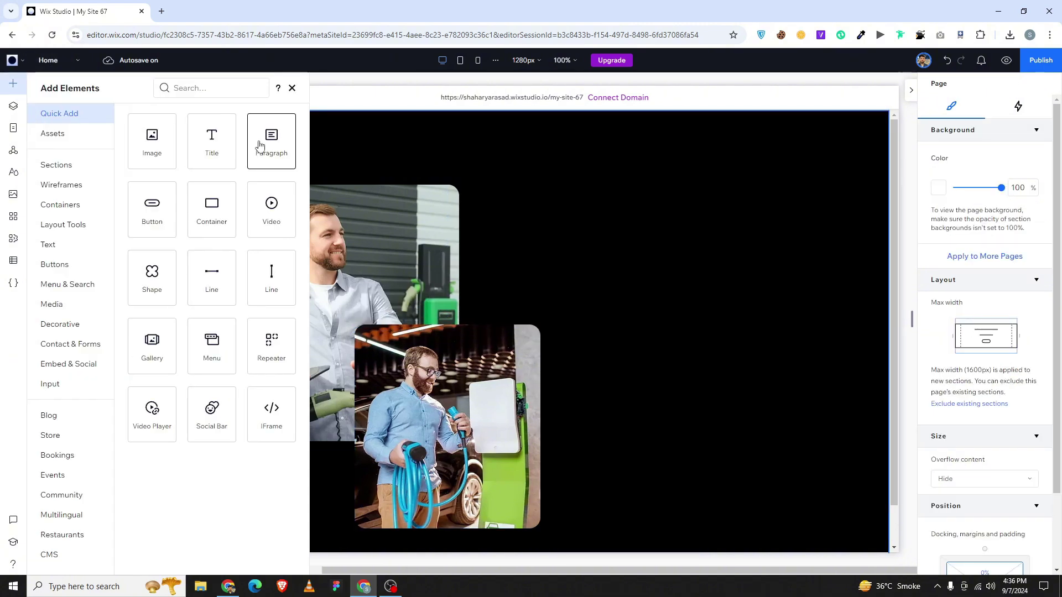
left_click_drag(212, 211, 442, 193)
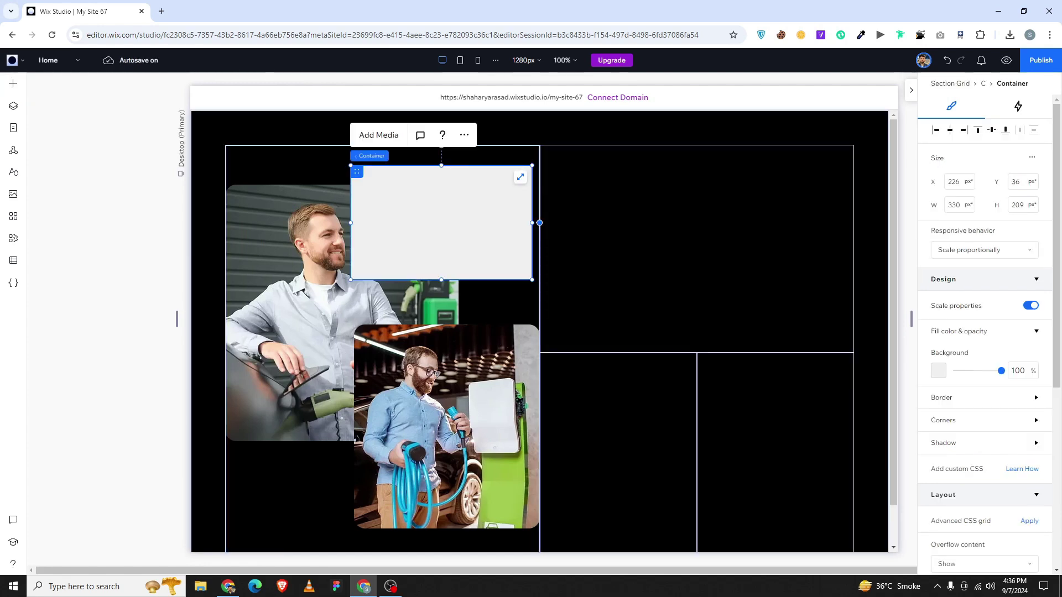
Step: Set the container's background to the custom color #6EAE2F
key("alt+Tab")
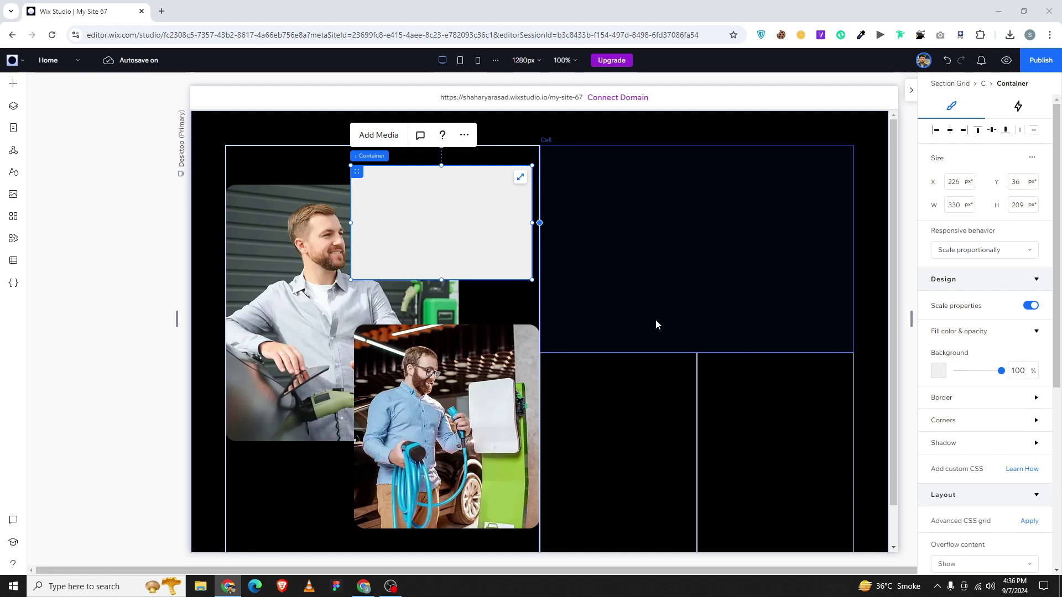
left_click(939, 370)
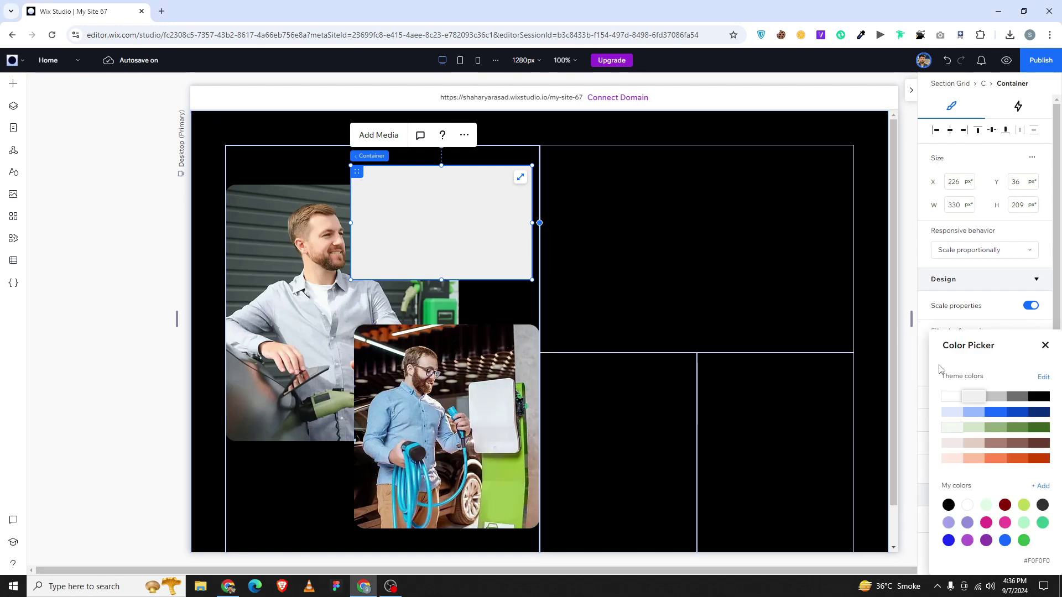
left_click(1042, 486)
left_click(1012, 510)
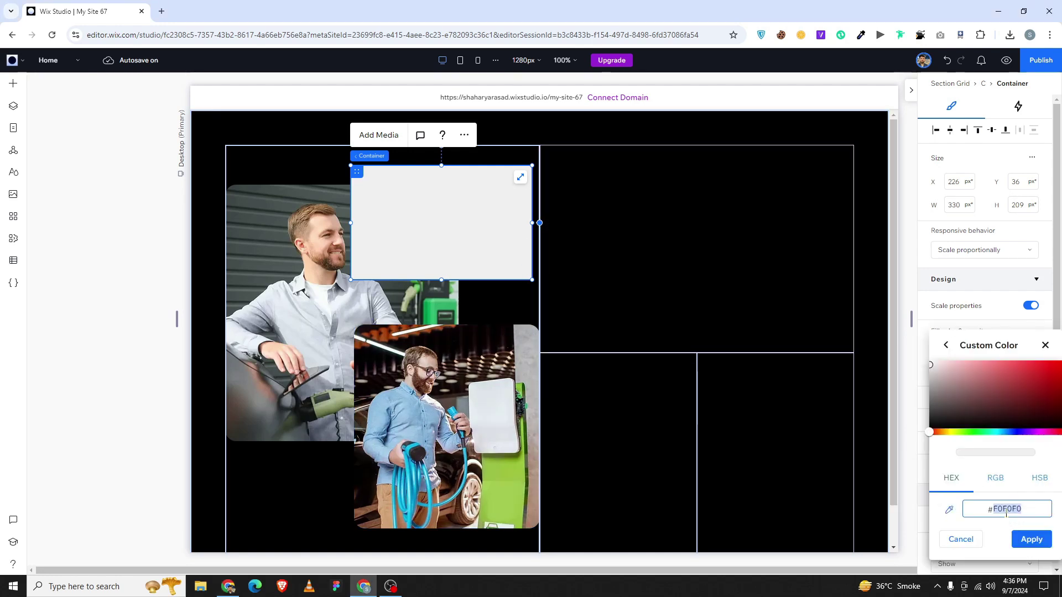
type("6EAE2F")
left_click(1032, 540)
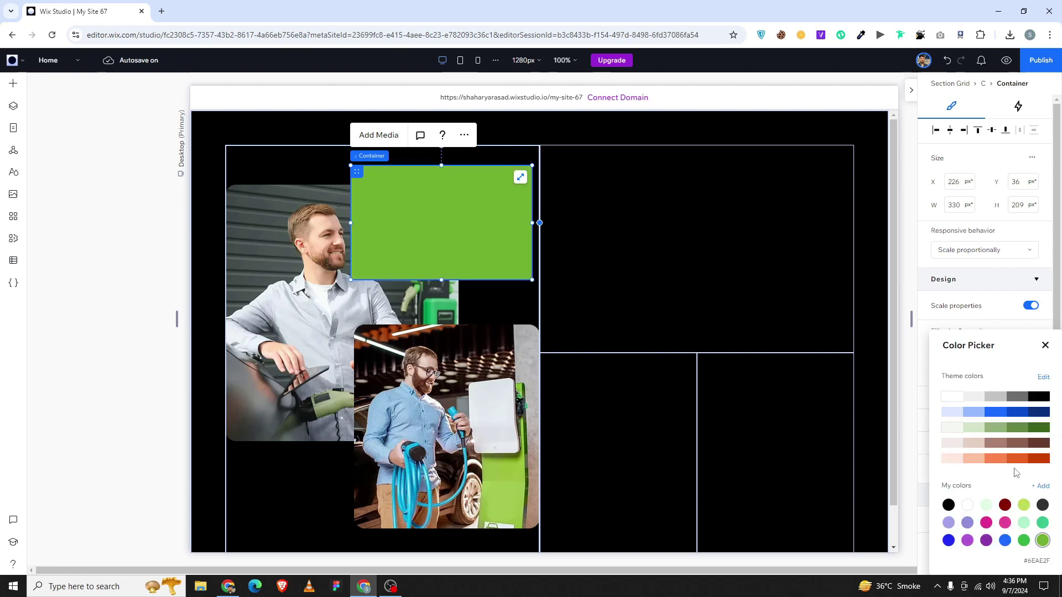
left_click(1045, 346)
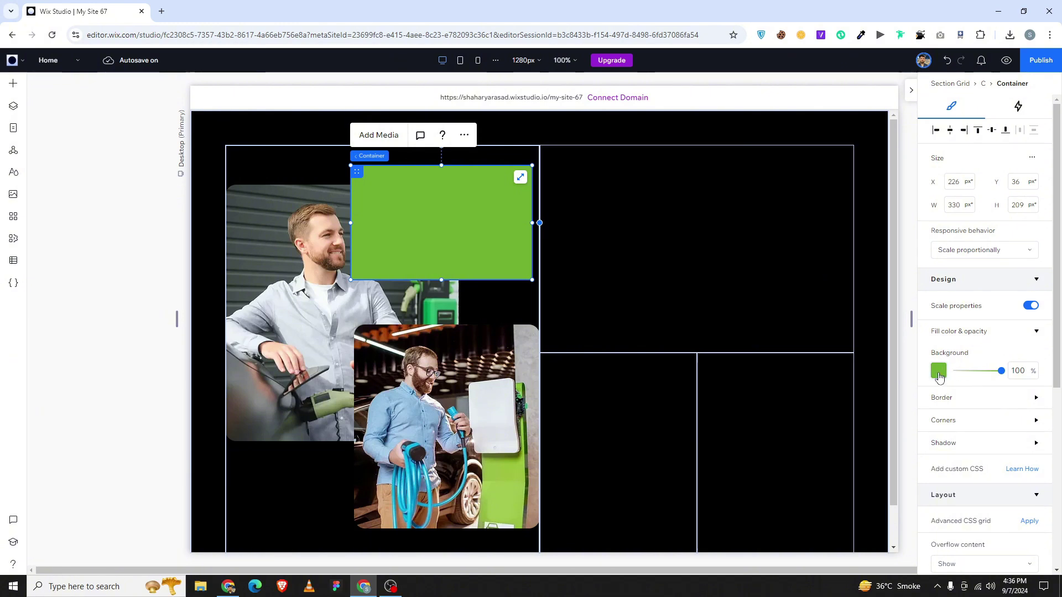
Step: Round all corners of the green container with a 24 px radius
left_click(951, 424)
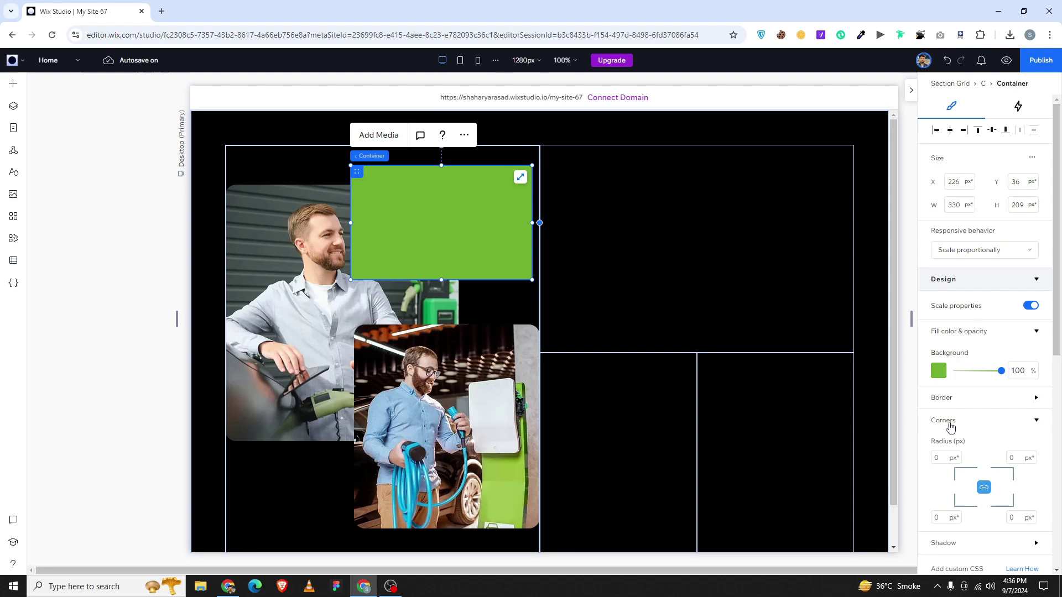
left_click(947, 456)
type("24")
key("Return")
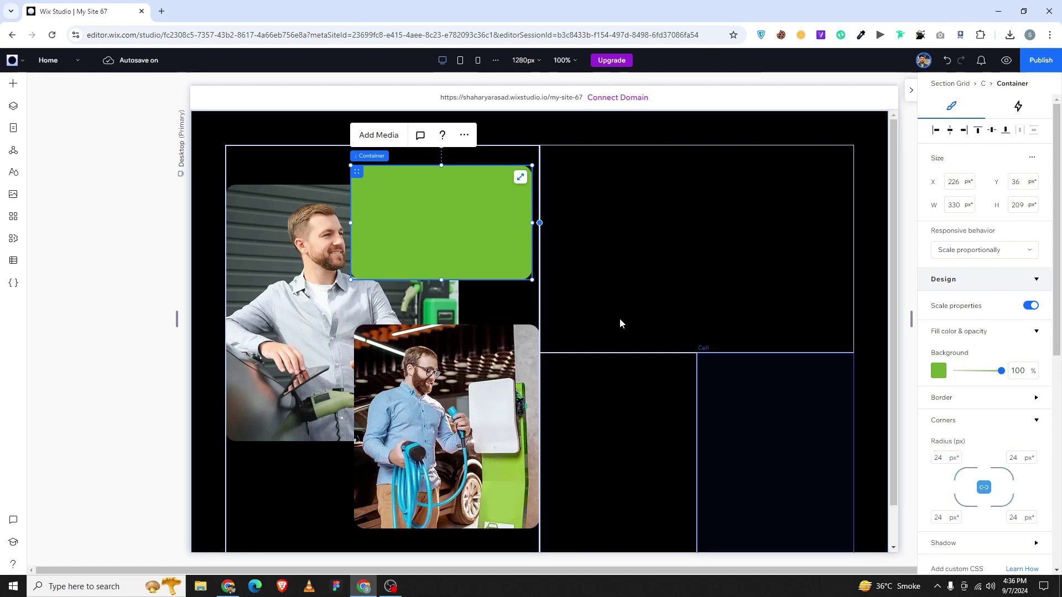
Step: Scale the green container to about 212 × 134 px and place it at about X 334, Y 25 px over the back image's corner
left_click_drag(352, 279, 411, 227)
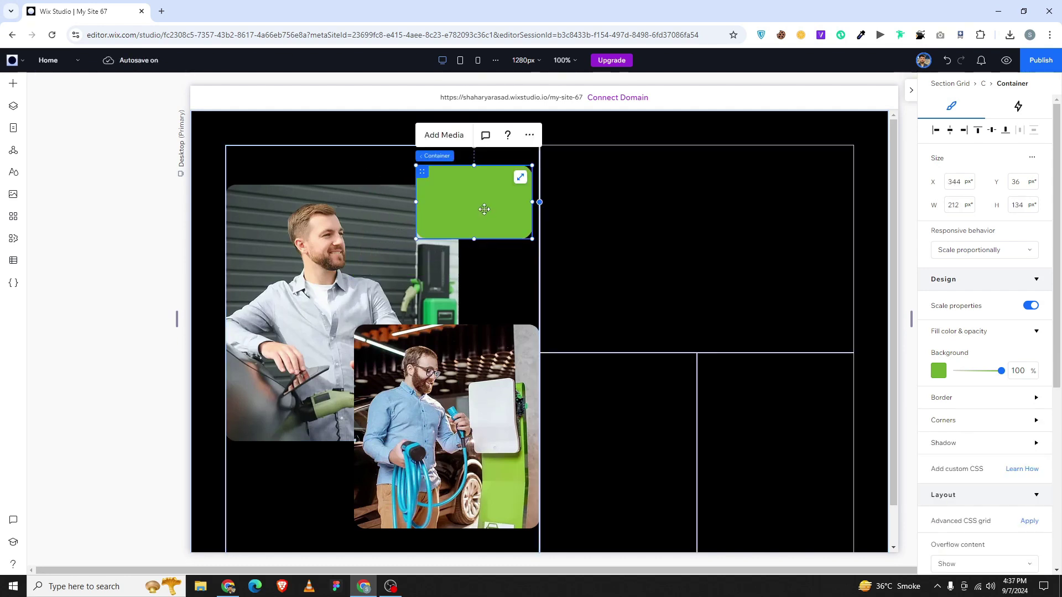
left_click_drag(484, 209, 480, 203)
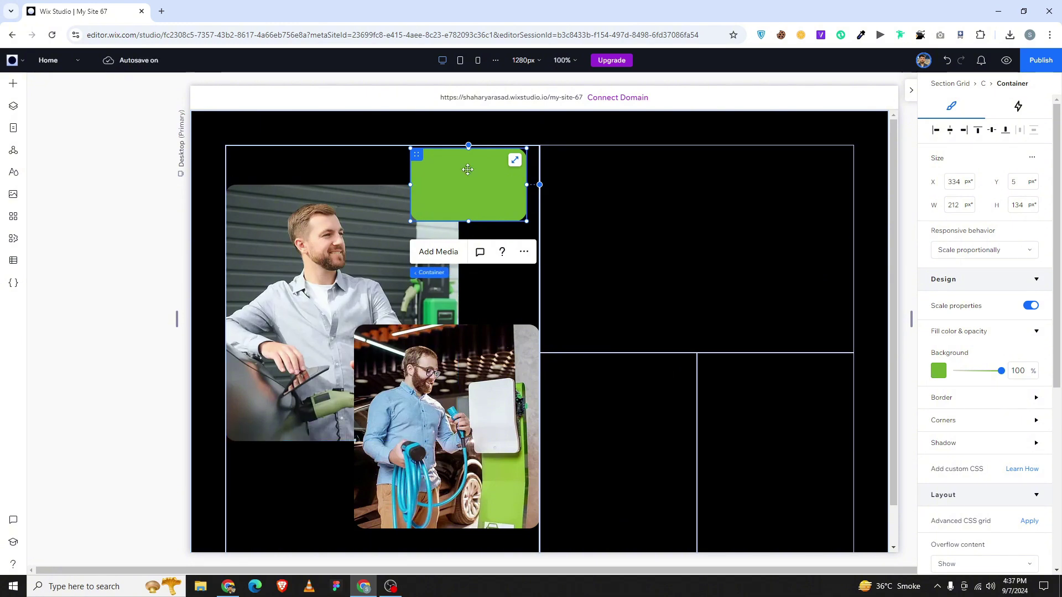
left_click_drag(491, 217, 491, 228)
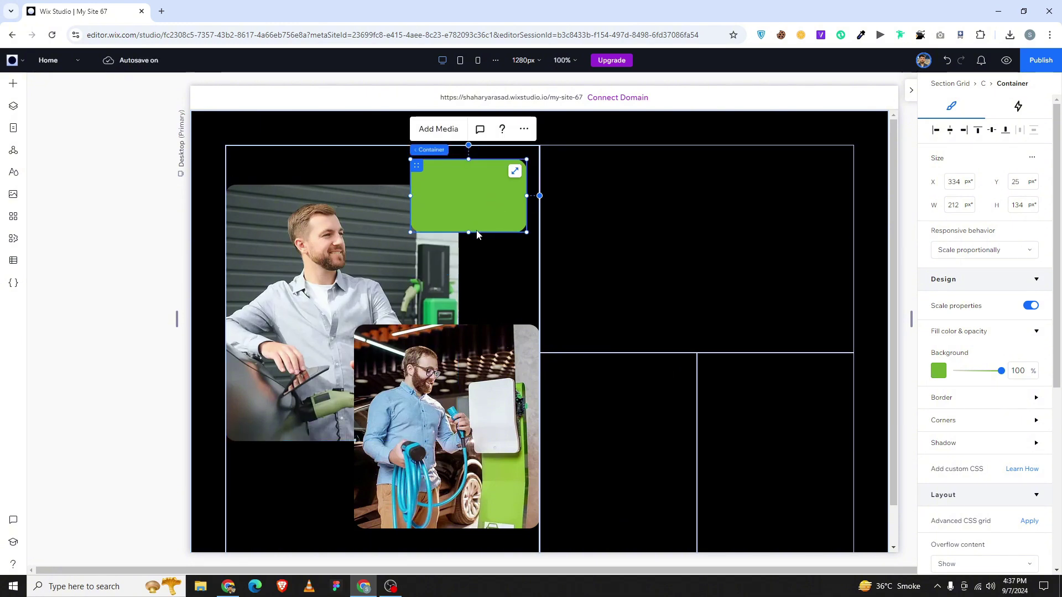
left_click(437, 259)
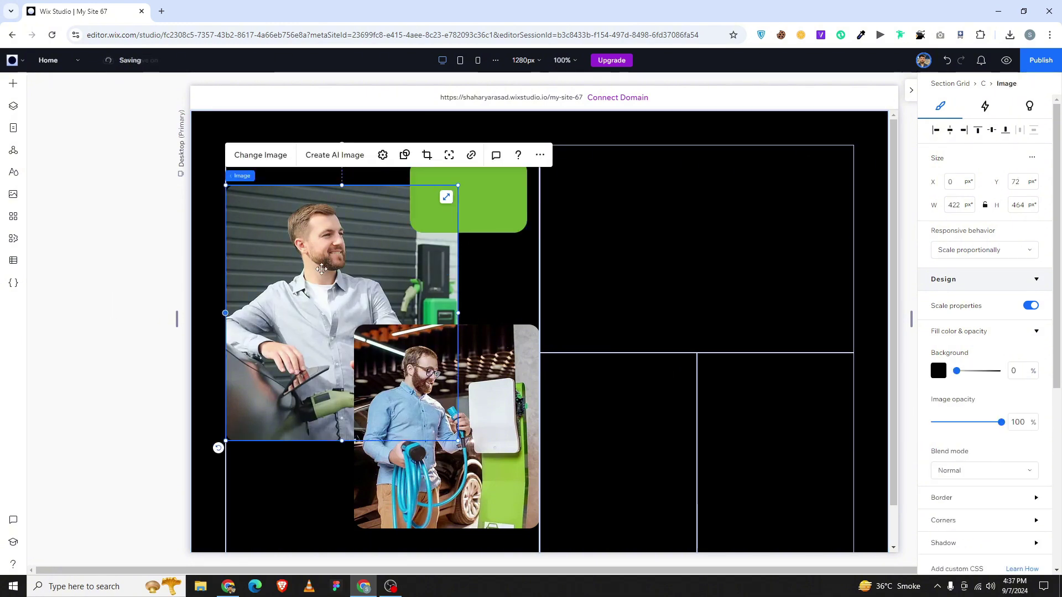
left_click(482, 252)
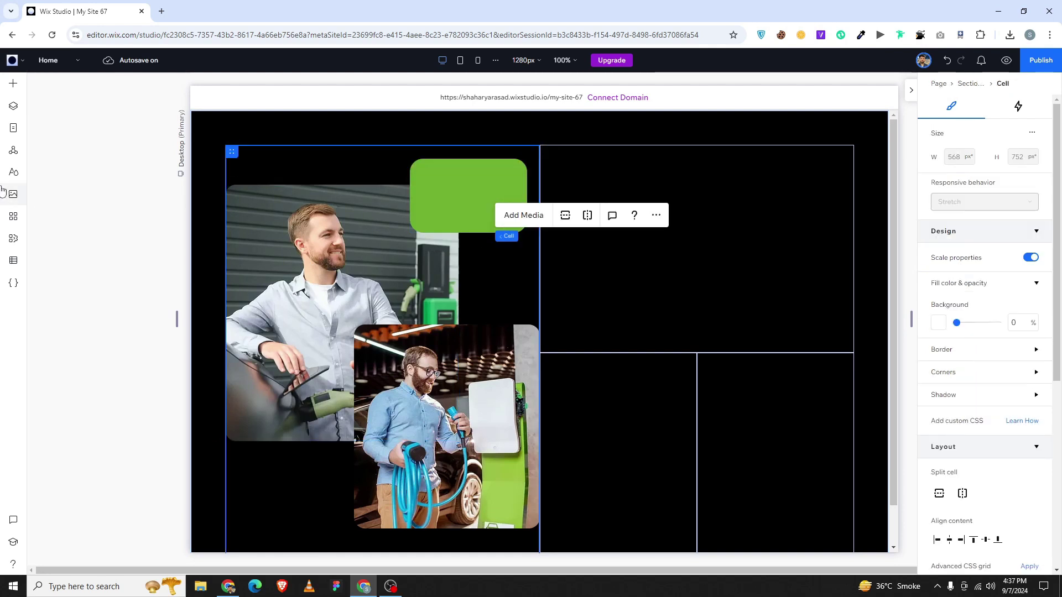
Step: Add a title inside the green container and change its text to "5+"
left_click(12, 83)
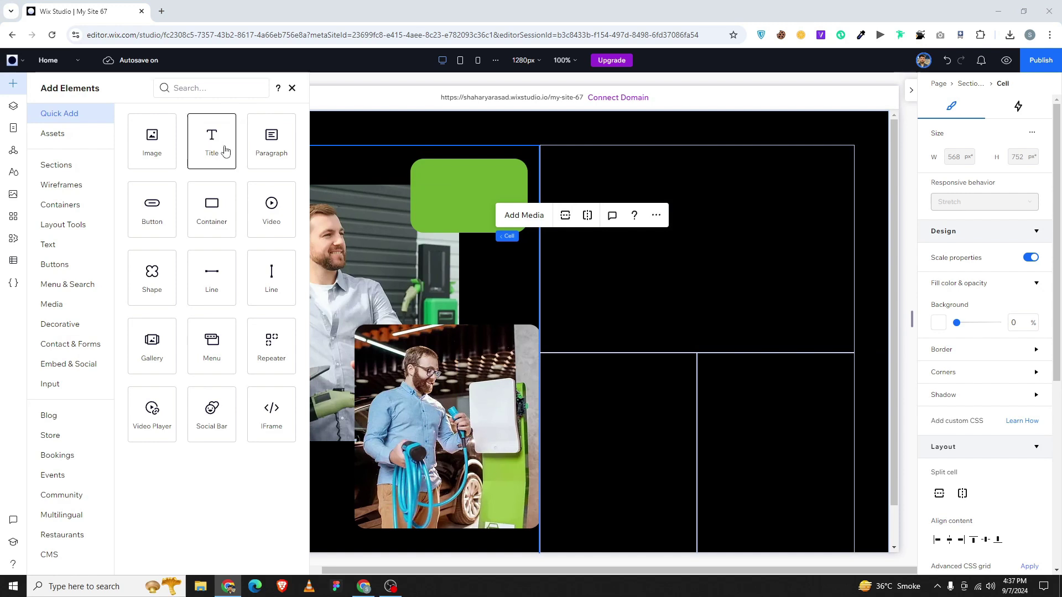
mouse_move(465, 195)
left_mouse_down()
mouse_move(450, 211)
mouse_move(454, 193)
left_mouse_up()
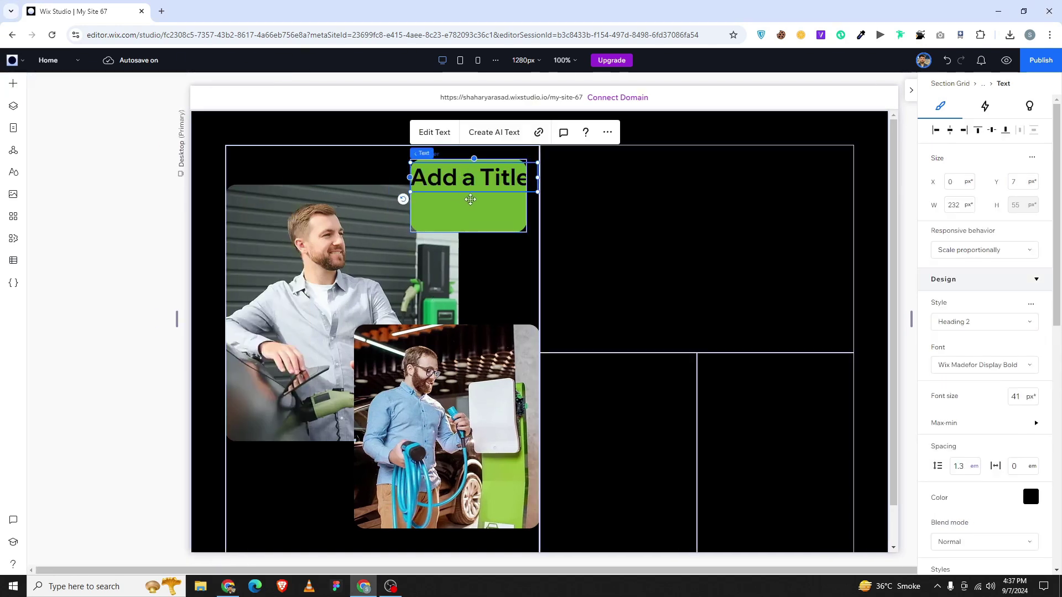
key("alt+Tab")
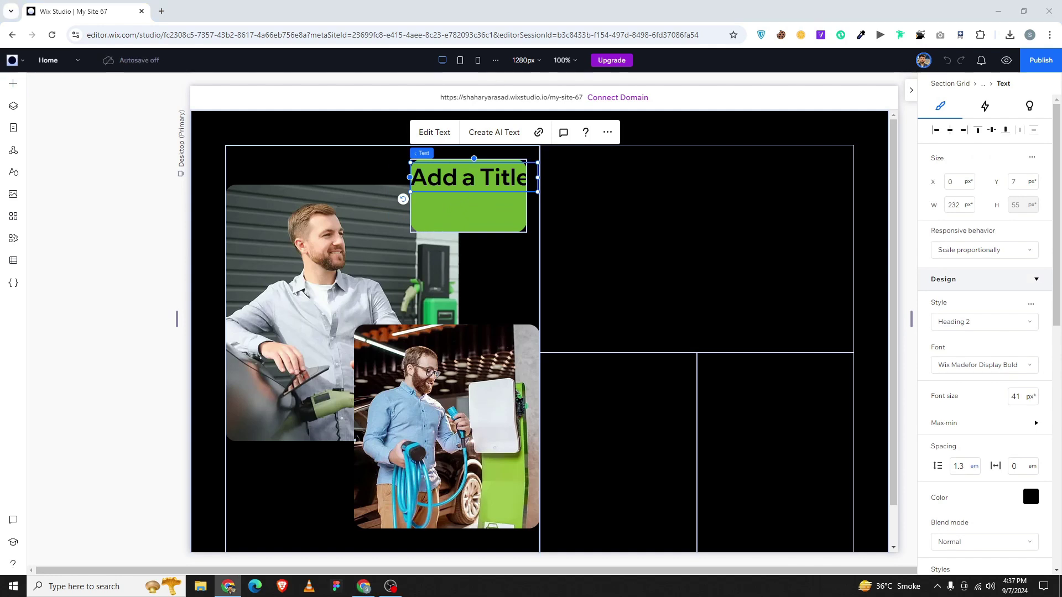
left_click(474, 175)
double_click(477, 178)
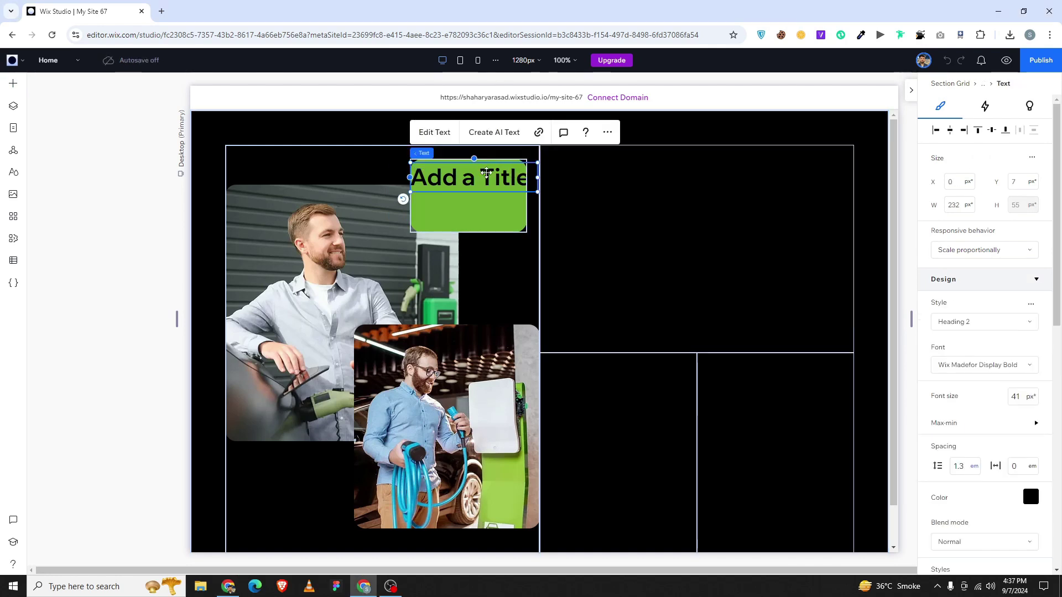
type("5")
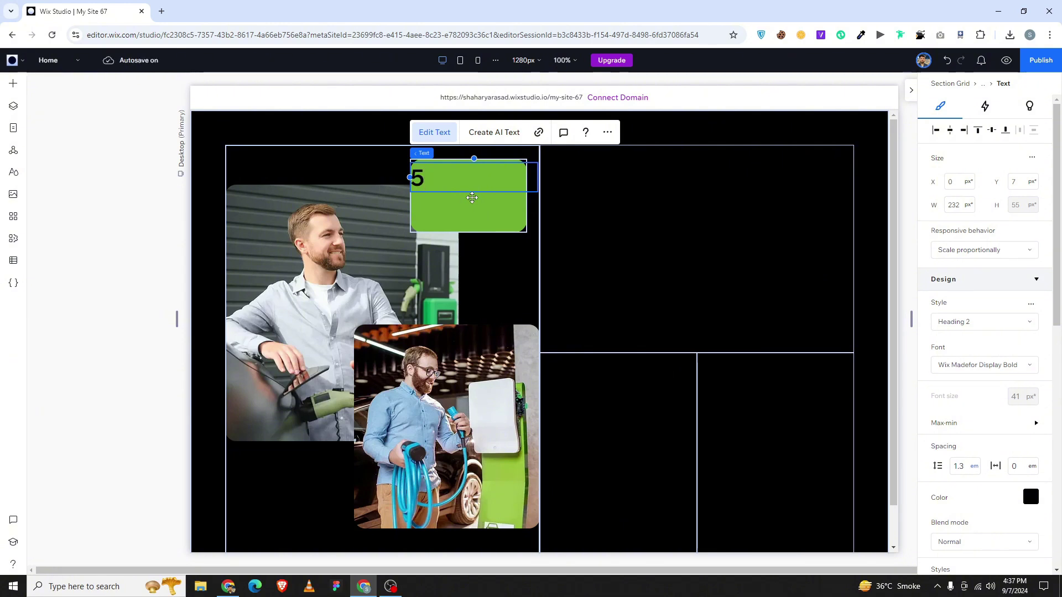
type("+")
Step: Center-align the "5+" title text and set its color to white
scroll(985, 331, "down", 2)
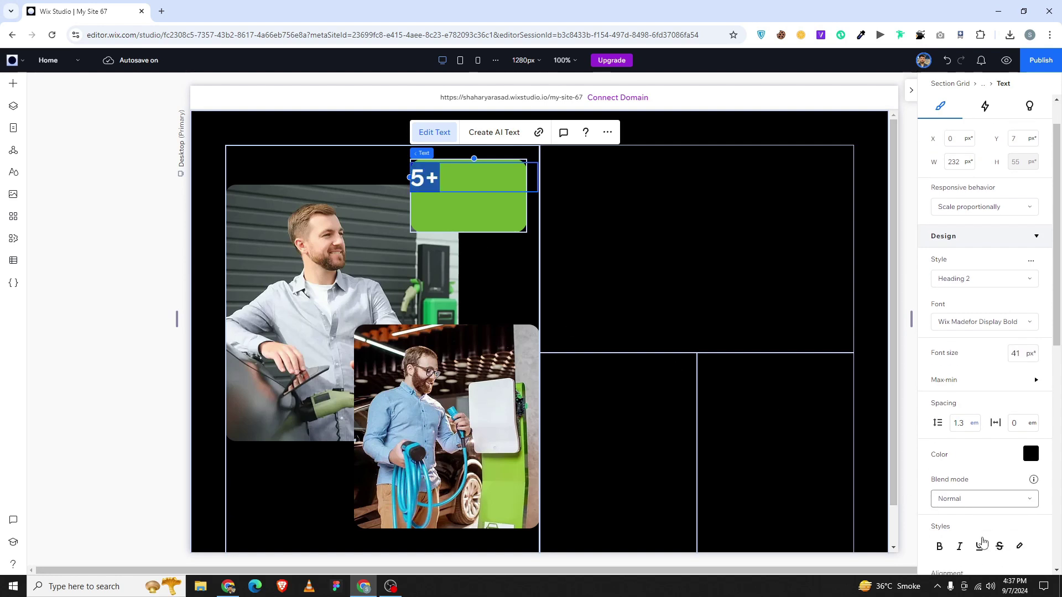
left_click(960, 525)
left_click(1029, 386)
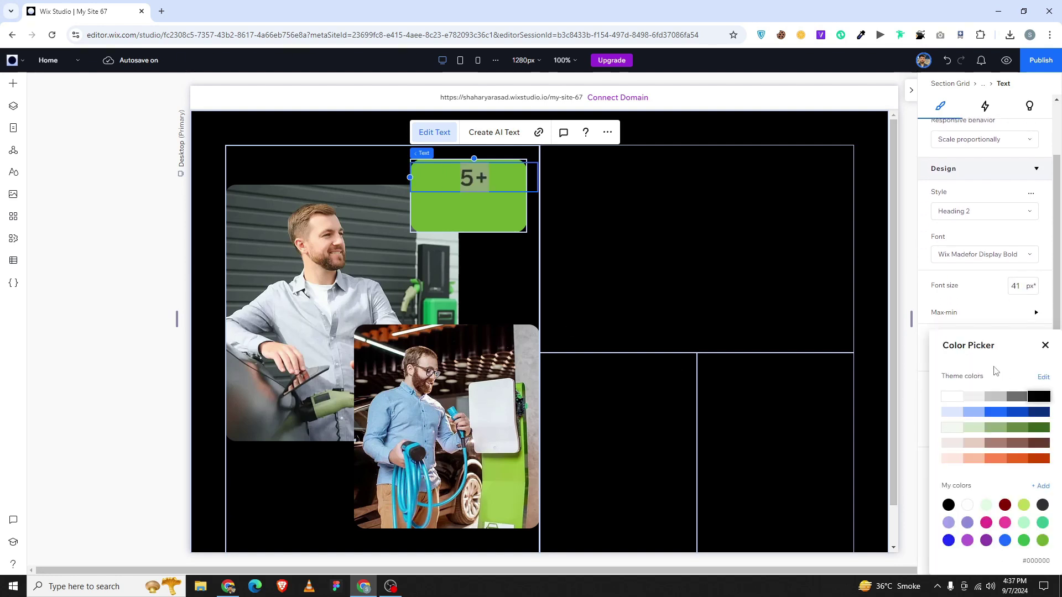
left_click(1045, 347)
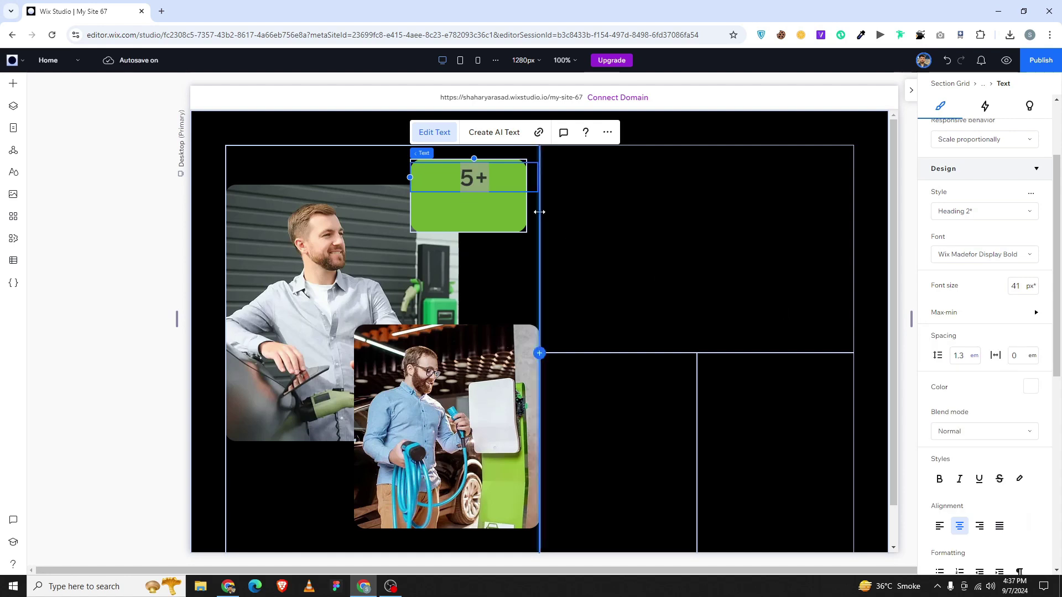
Step: Narrow the "5+" title to about 165 px and place it at about X 24, Y 20 px inside the green container
left_click(506, 197)
left_click(530, 179)
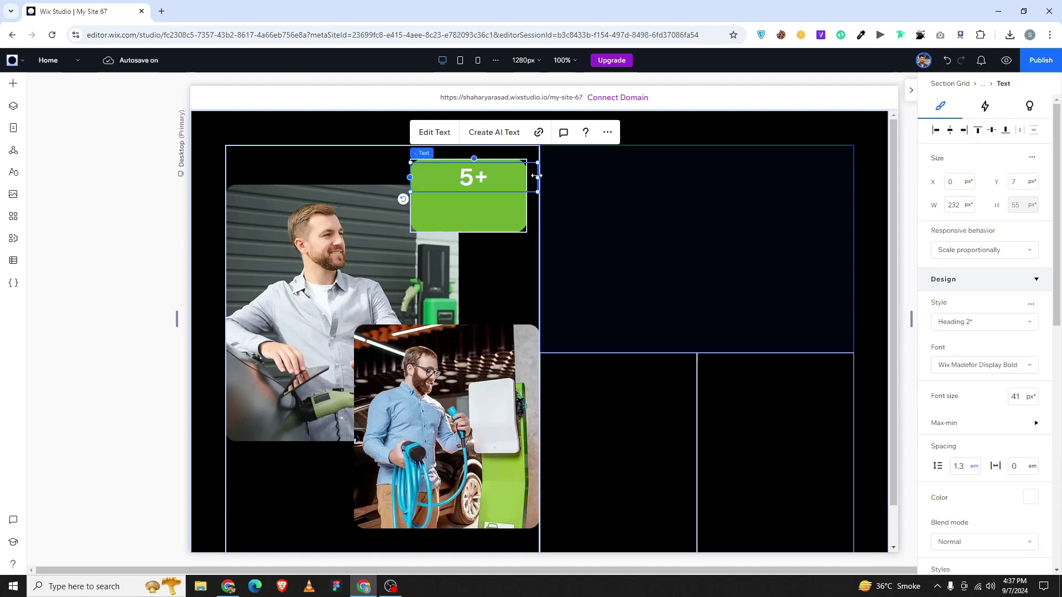
left_click_drag(536, 175, 500, 189)
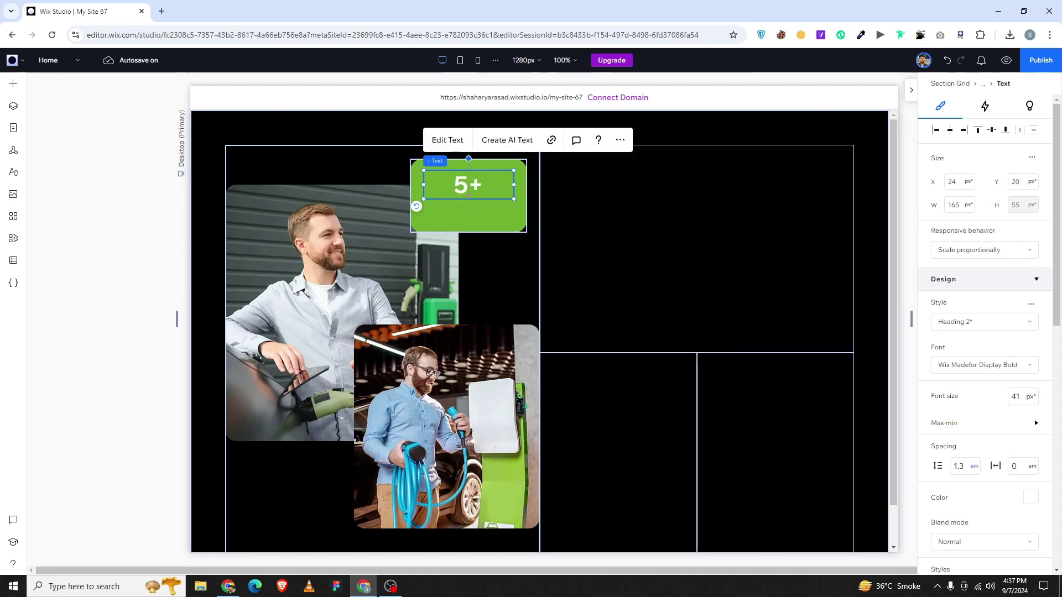
Step: Set the font size of the "5+" title to 50 px
left_click(228, 587)
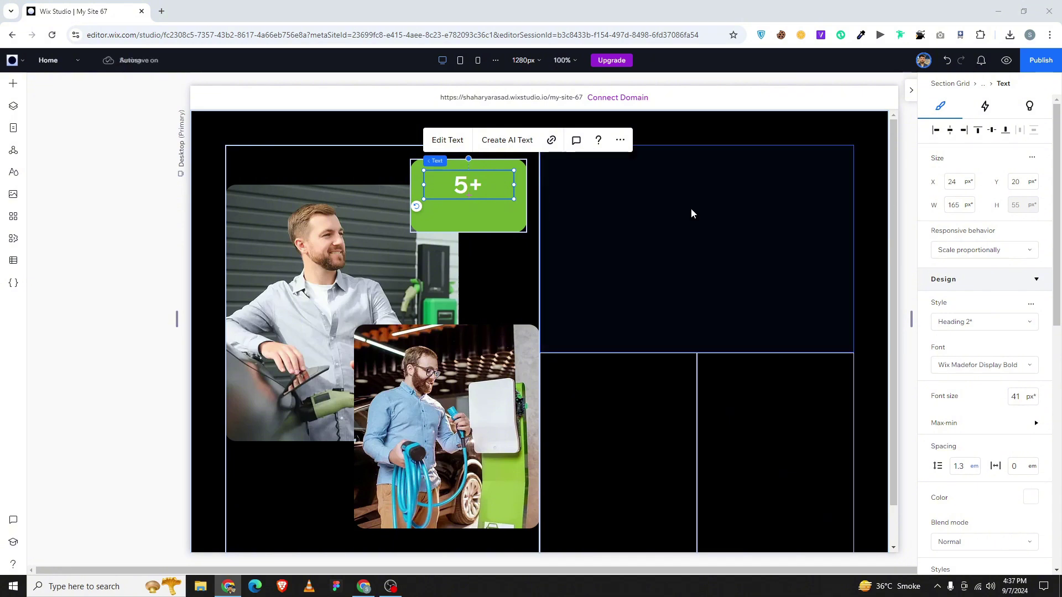
double_click(486, 181)
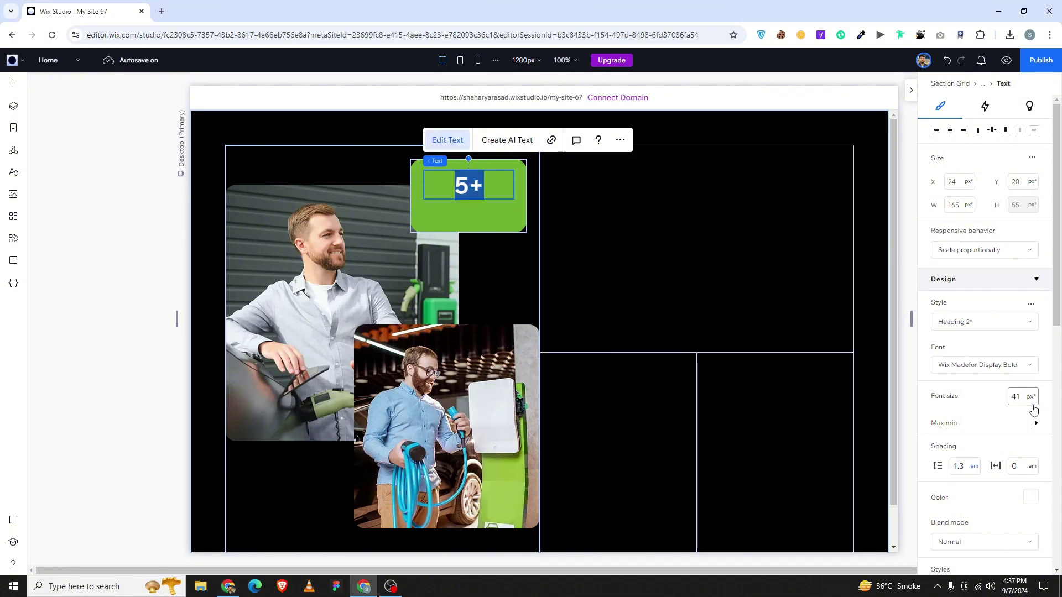
left_click(1030, 403)
type("50")
key("Return")
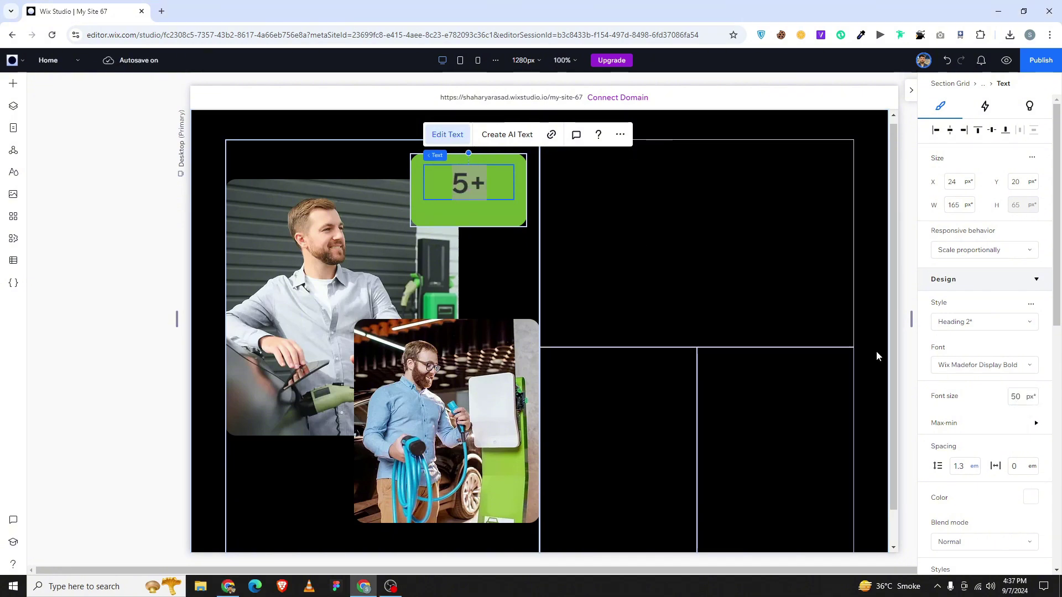
Step: Nudge the green container down to Y 35 px
left_click(463, 221)
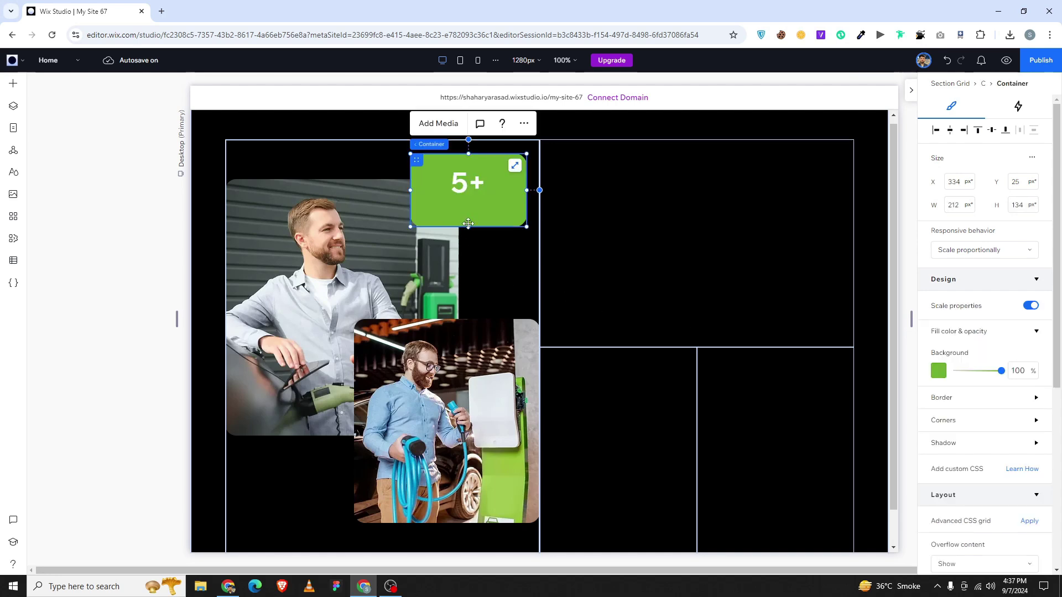
left_click(510, 256)
left_click(457, 207)
key("shift+Down")
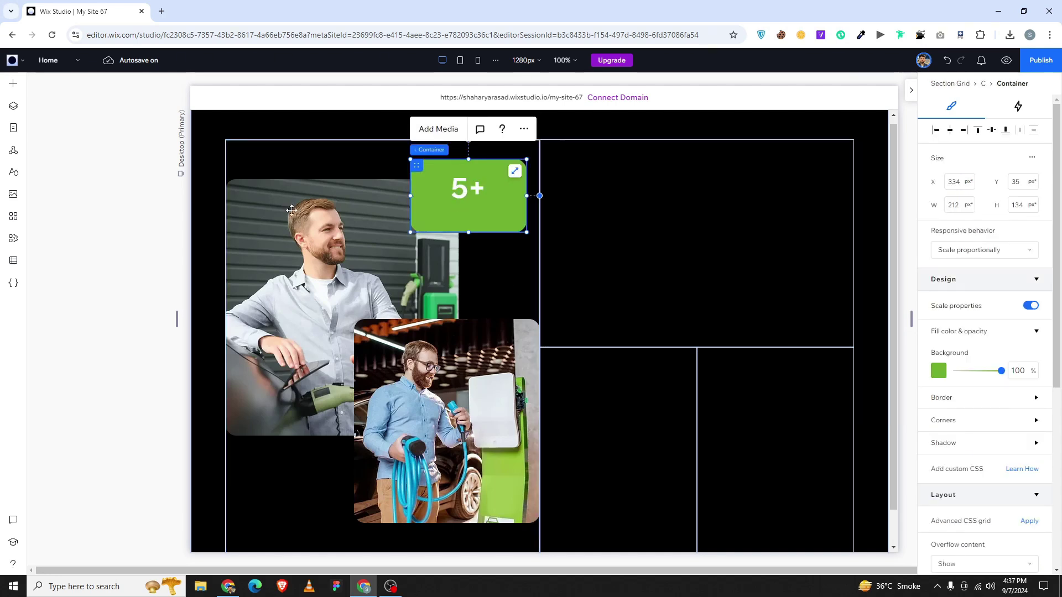
Step: Add a paragraph just below the green container and replace its text with "Years Experience"
left_click(13, 84)
left_click_drag(272, 141, 476, 261)
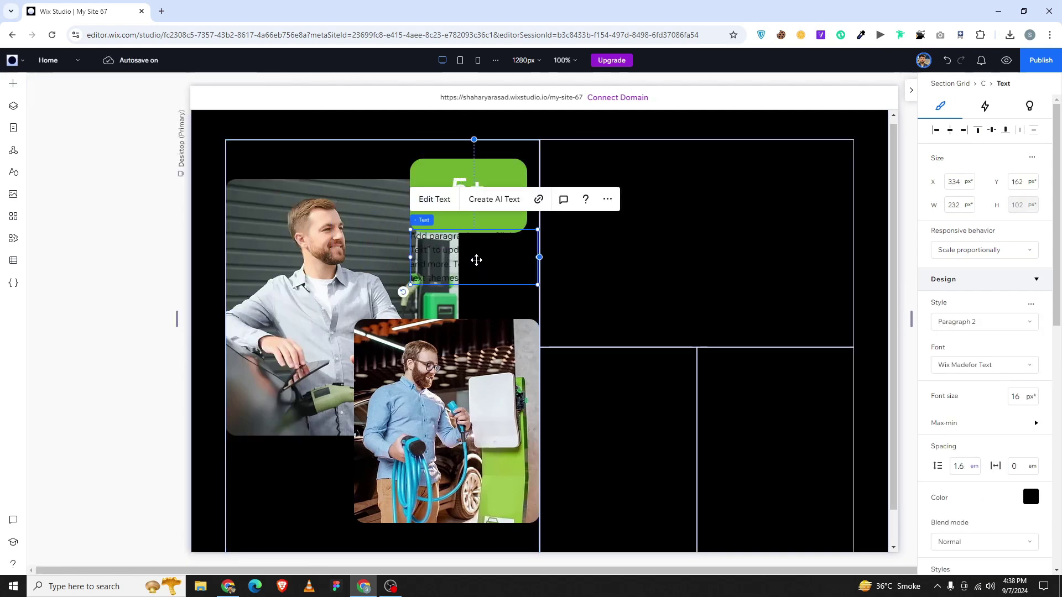
double_click(477, 261)
key("ctrl+v")
Step: Set the "Years Experience" text color to white #FFFFFF and center-align it
scroll(959, 255, "down", 3)
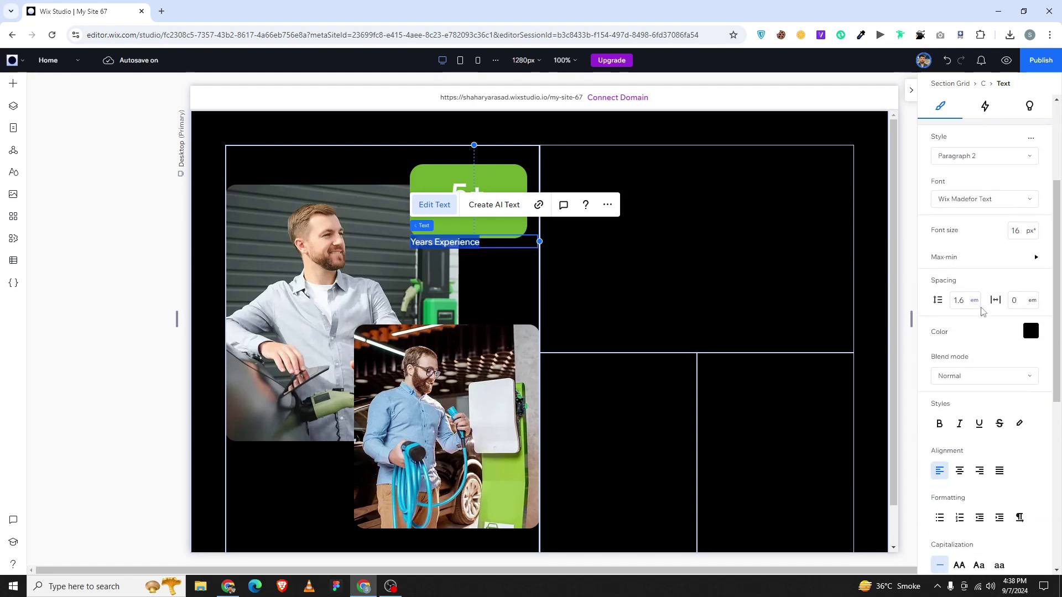
left_click(1030, 332)
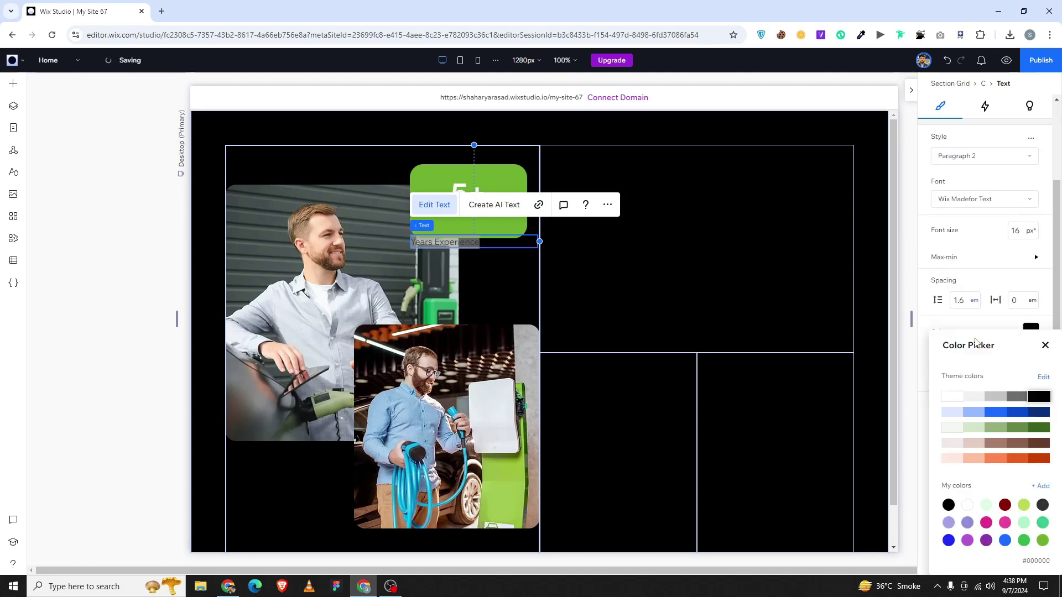
left_click(952, 396)
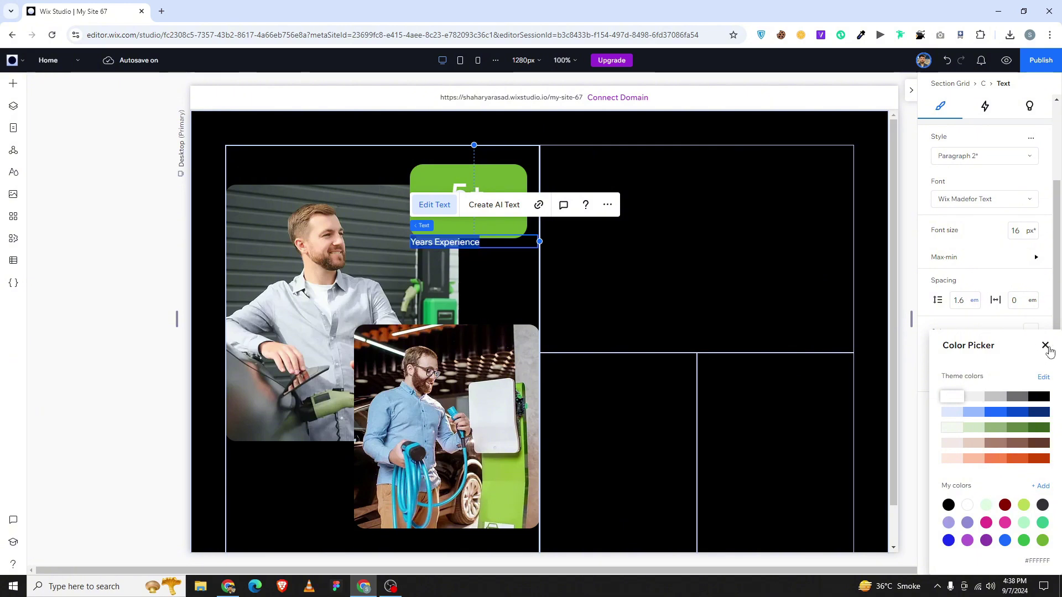
left_click(1046, 345)
left_click(960, 471)
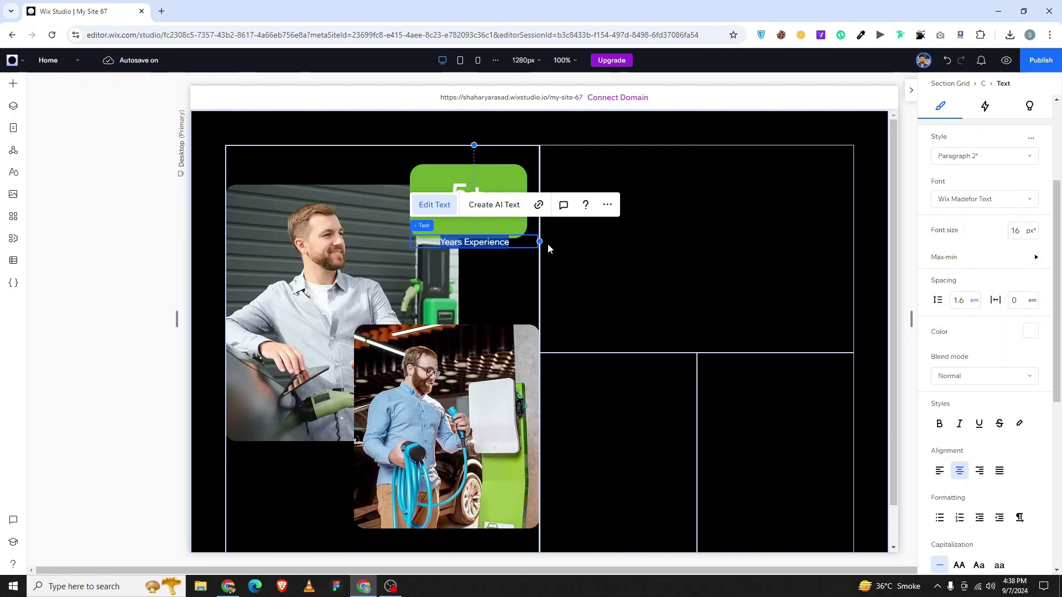
Step: Move "Years Experience" under "5+" inside the green container, about 154 px wide at X 29, Y 92 px
left_click(517, 246)
left_click(505, 261)
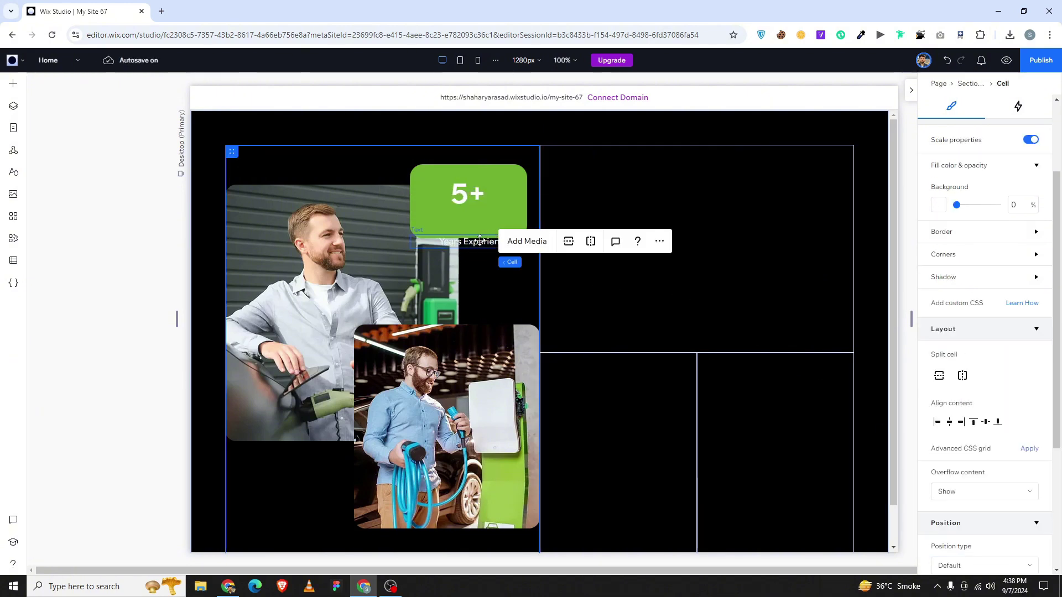
left_click_drag(479, 238, 477, 218)
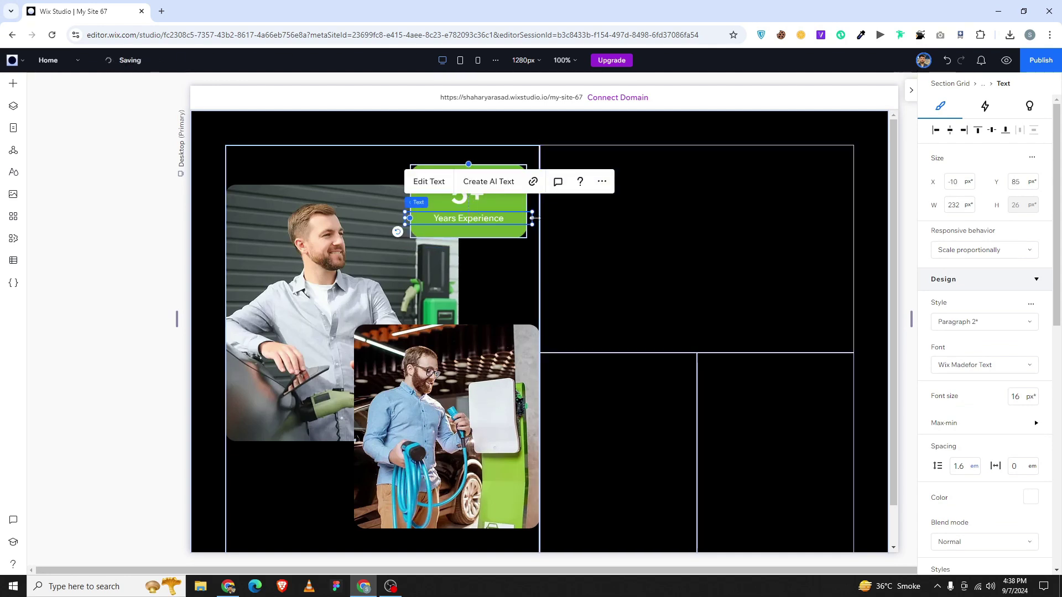
left_click_drag(532, 218, 489, 226)
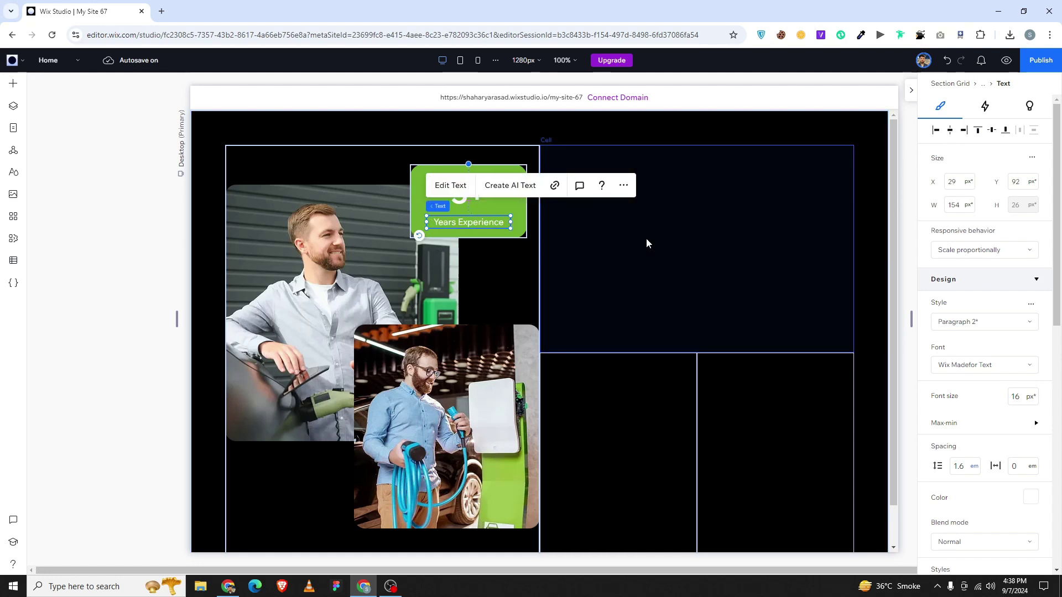
left_click(509, 279)
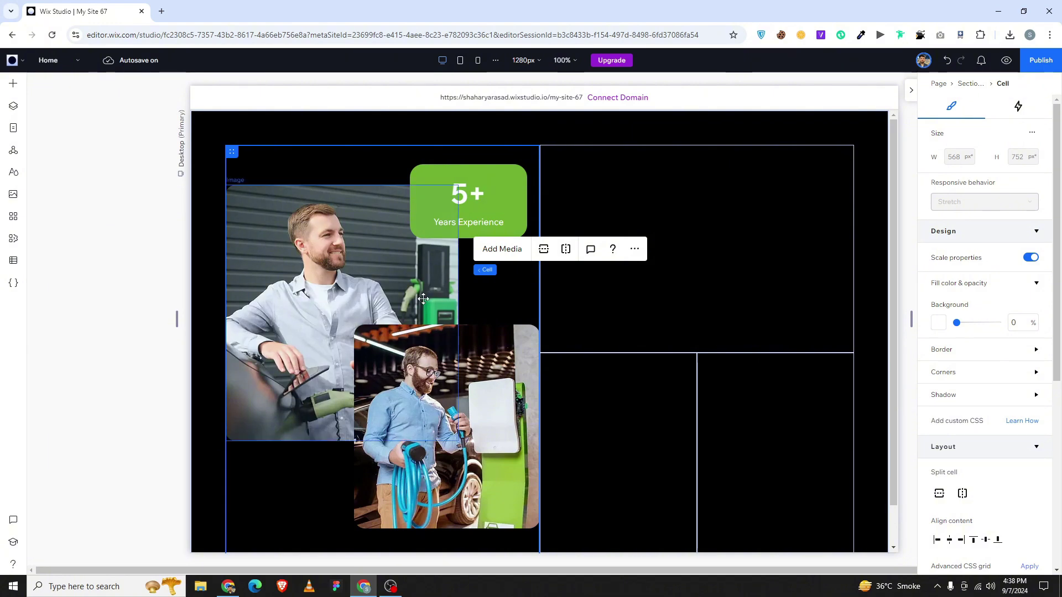
scroll(427, 346, "down", 1)
scroll(464, 318, "up", 1)
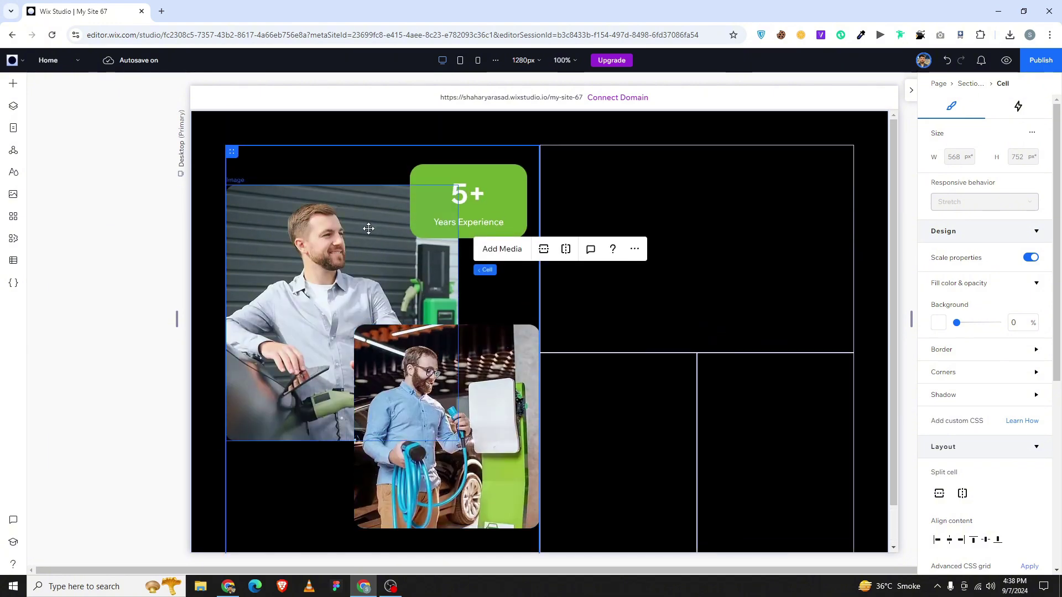
Step: Try to stack the green container with the front image, and undo the stacking
left_click(520, 184)
left_click(522, 187)
left_click(507, 335, "shift")
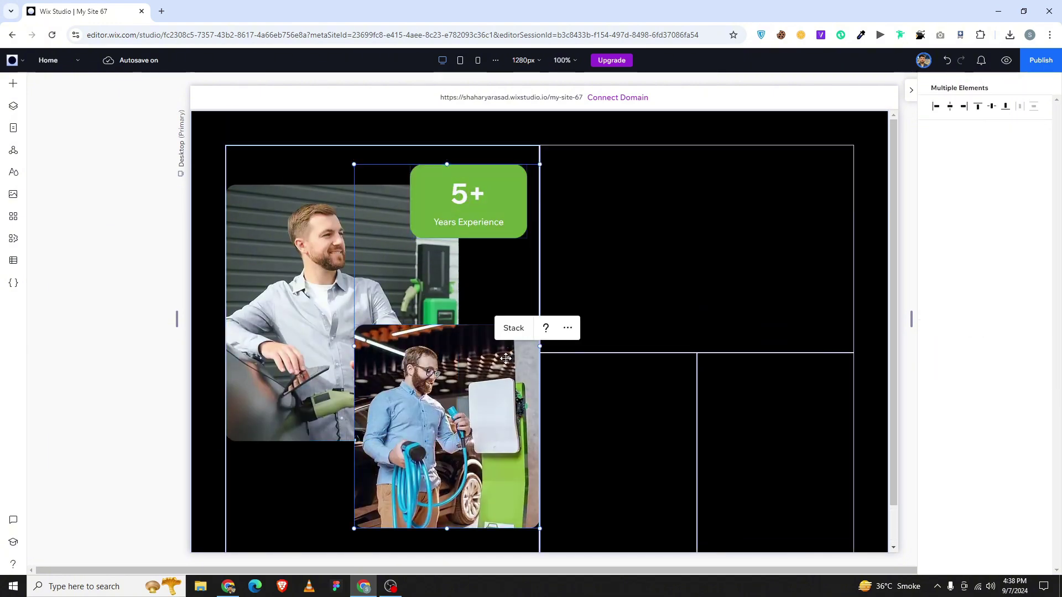
left_click(513, 328)
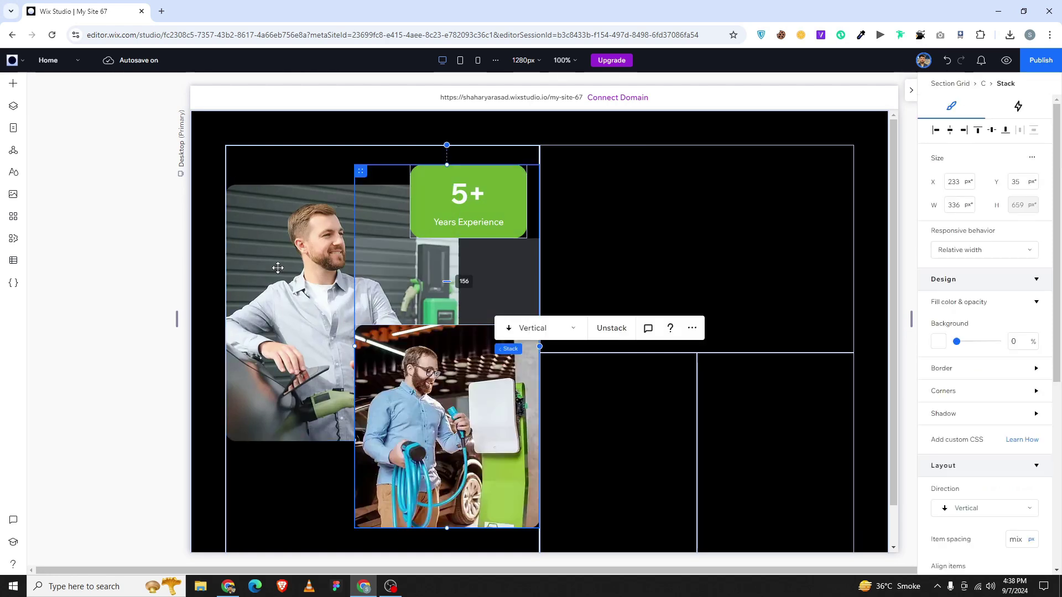
left_click(319, 254, "shift")
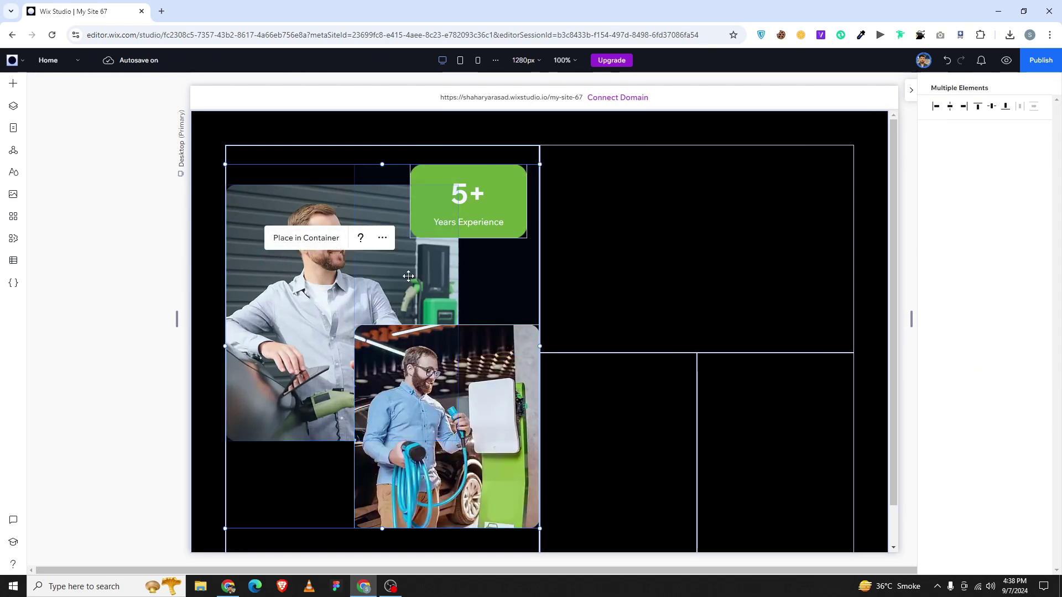
key("ctrl+z")
left_click(496, 277)
Step: Place the green container and both images together in one container and center it vertically in the left cell
left_click(516, 193)
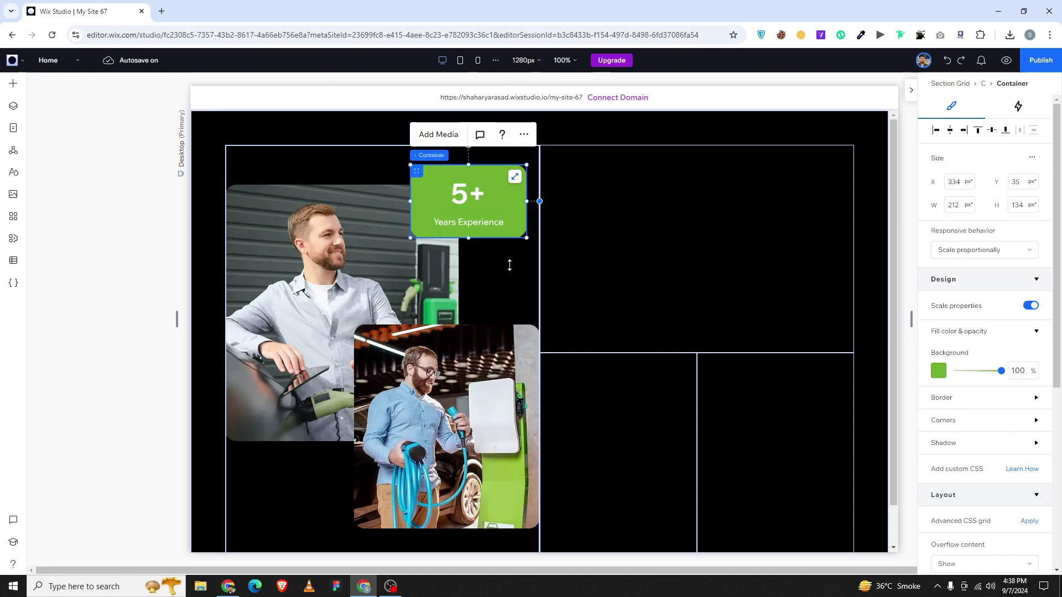
left_click(474, 355, "shift")
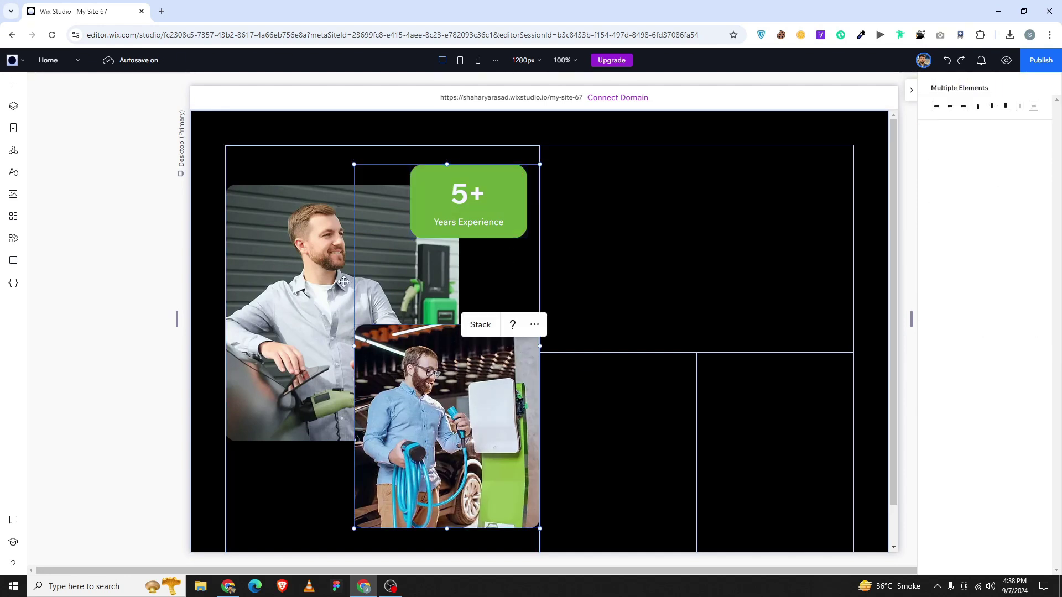
left_click(298, 259, "shift")
left_click(313, 236)
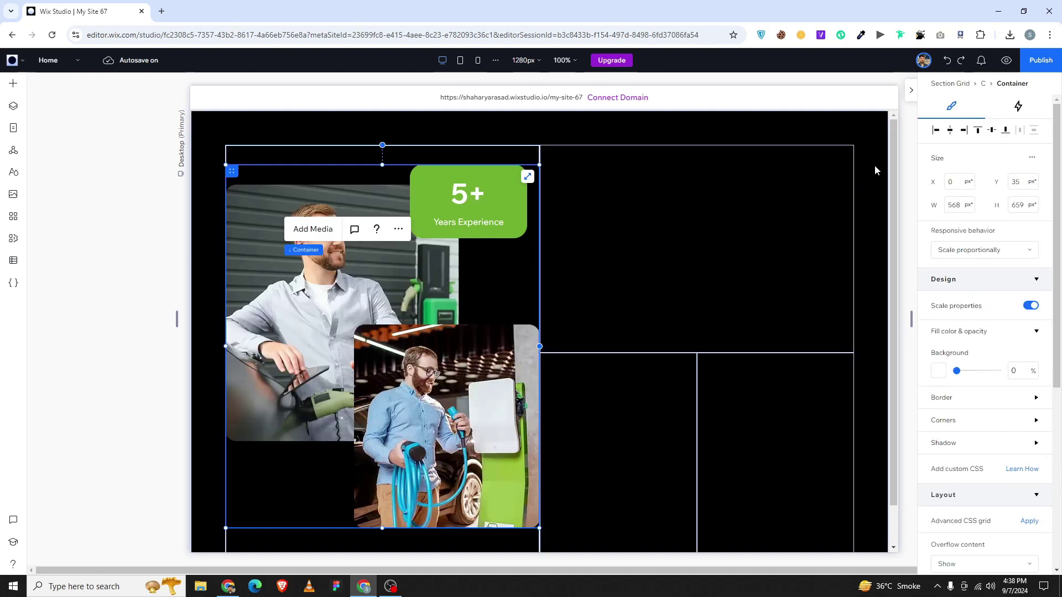
left_click(995, 132)
scroll(606, 234, "down", 1)
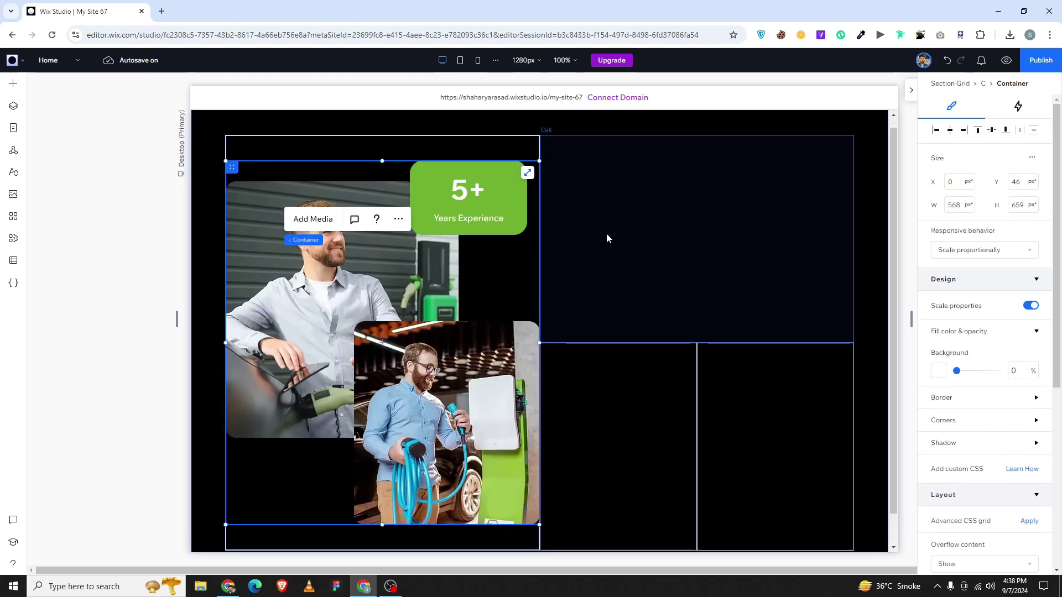
scroll(593, 310, "up", 1)
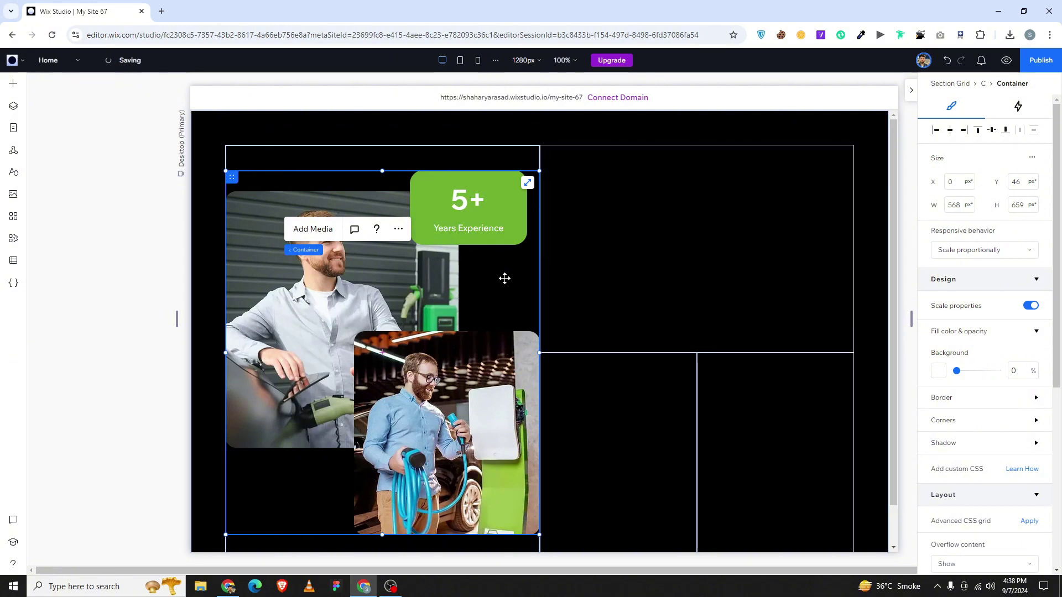
Step: Duplicate "Years Experience" into the upper right cell at about X 24, Y 46 px and change the copy's text to "About Us"
left_click(712, 241)
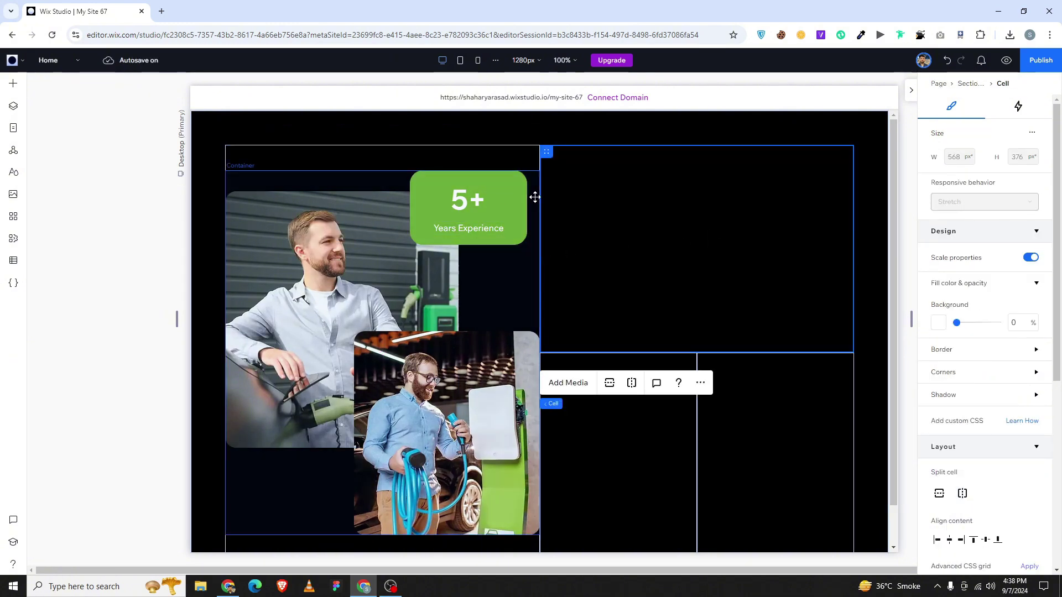
left_click(475, 232)
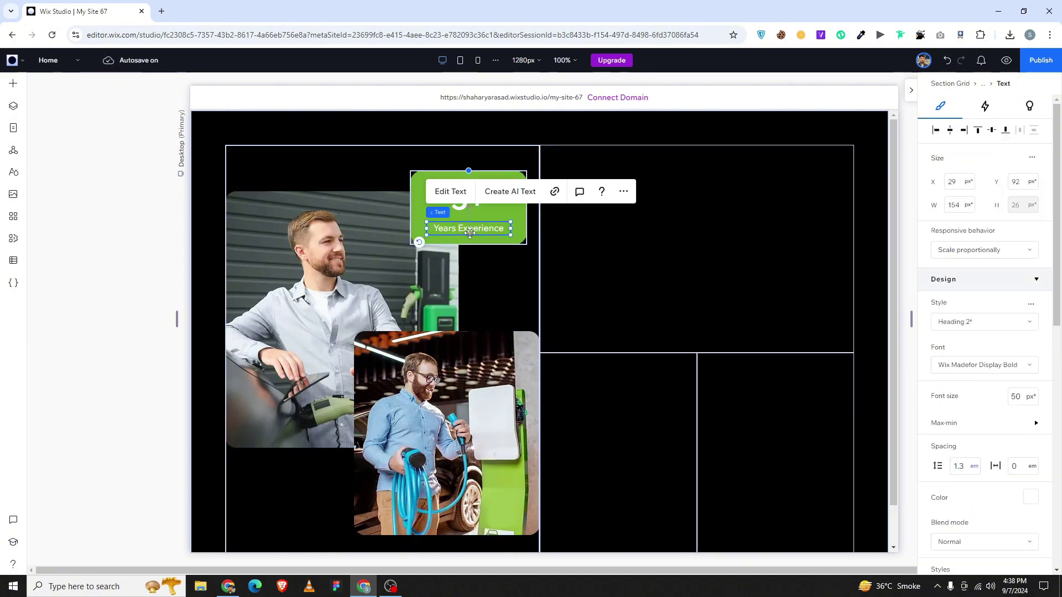
left_click_drag(474, 233, 599, 177)
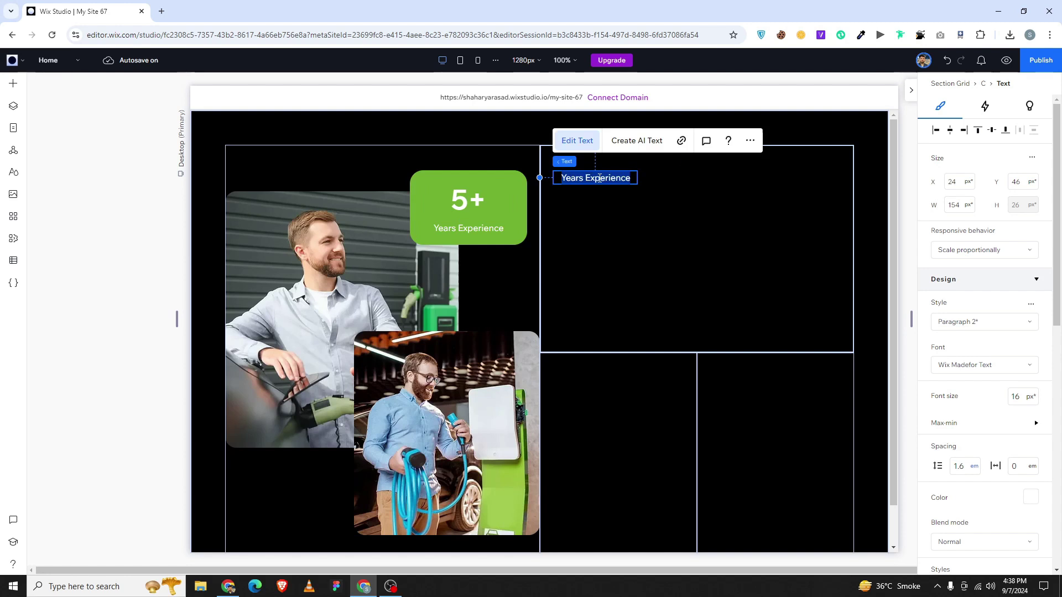
type("About Us")
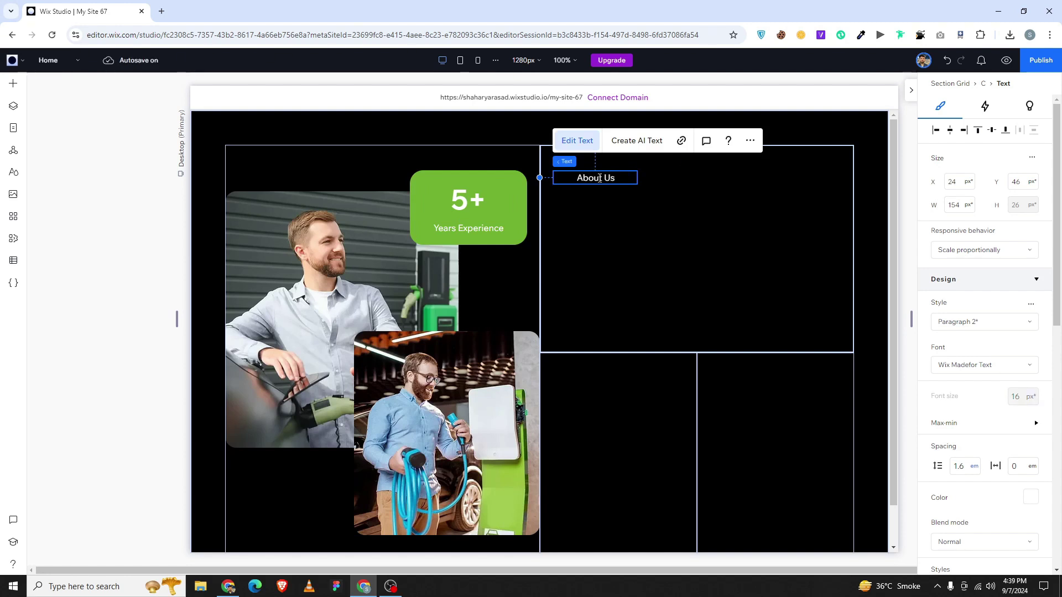
Step: Left-align the "About Us" text
left_click(593, 260)
left_click(592, 177)
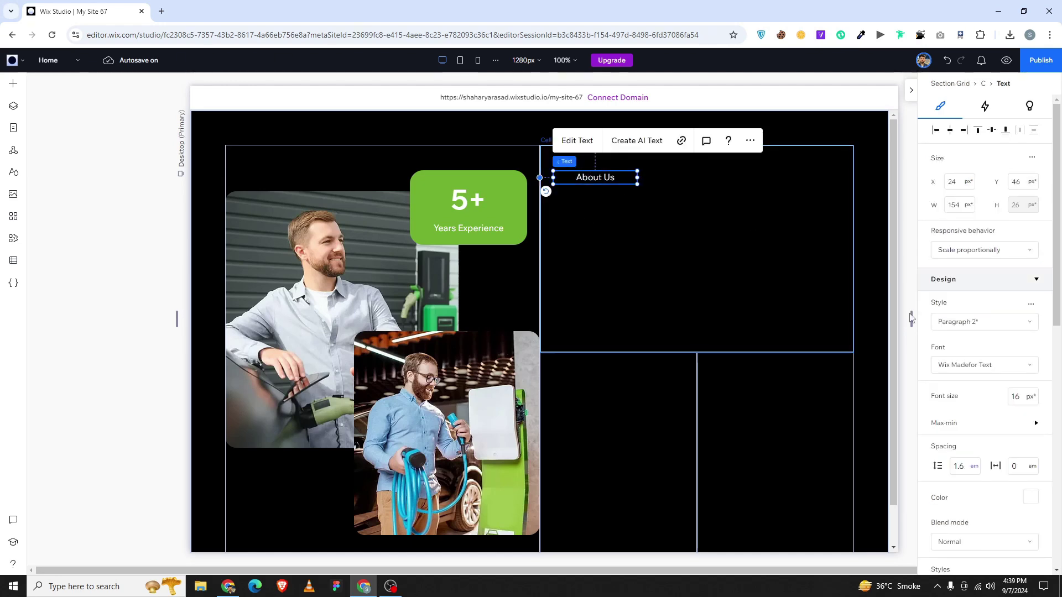
scroll(958, 372, "down", 3)
scroll(959, 372, "down", 1)
left_click(940, 415)
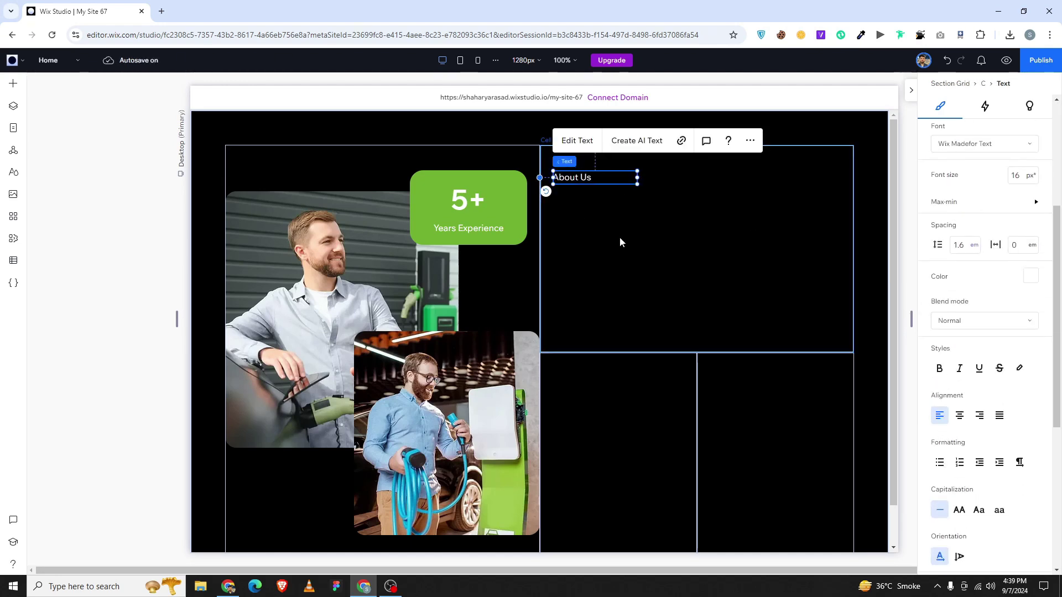
left_click(620, 238)
Step: Duplicate the "5+" title to just below "About Us" in the upper right cell and left-align the copy
left_click(470, 202)
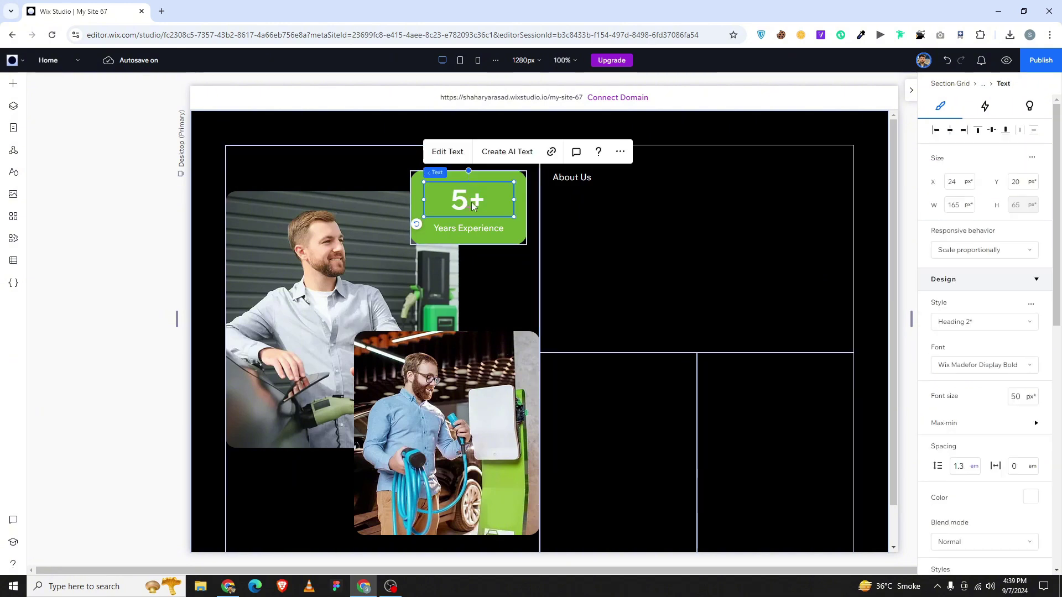
left_click_drag(470, 202, 598, 210)
scroll(995, 388, "down", 4)
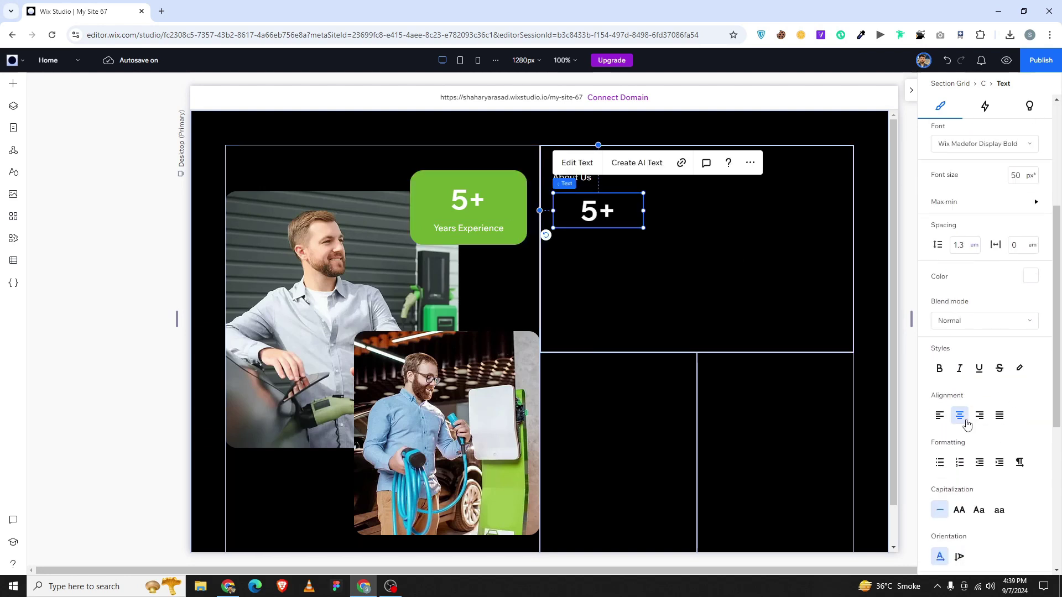
left_click(940, 416)
key("alt+Tab")
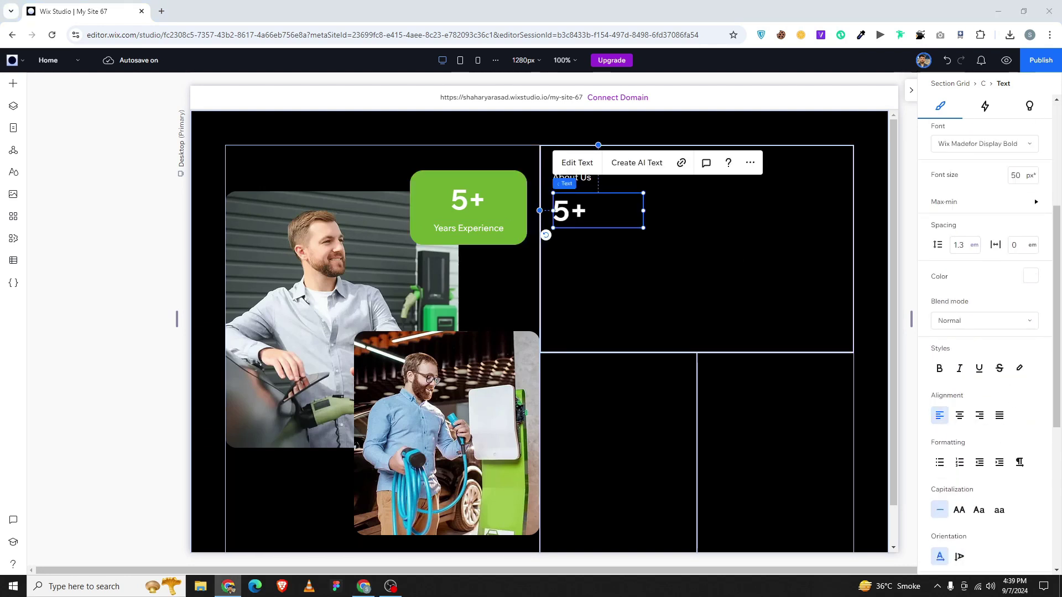